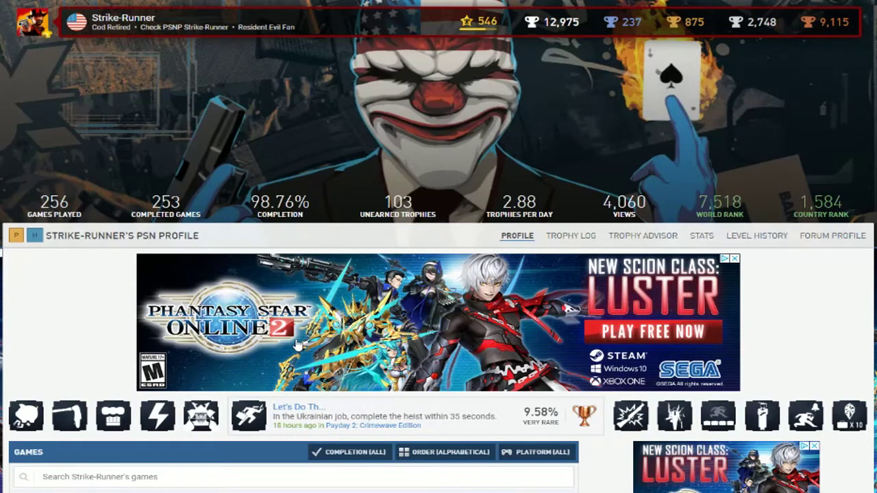
scroll(236, 299, "down", 3)
scroll(235, 299, "up", 3)
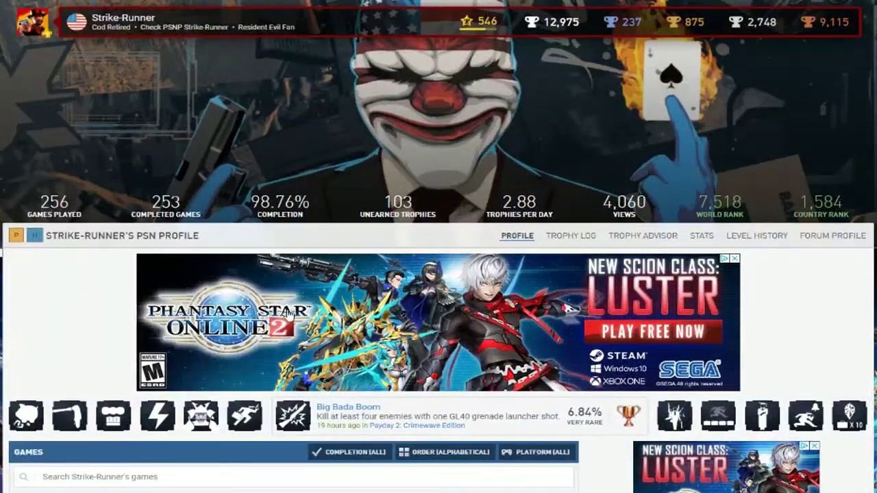
scroll(308, 311, "down", 2)
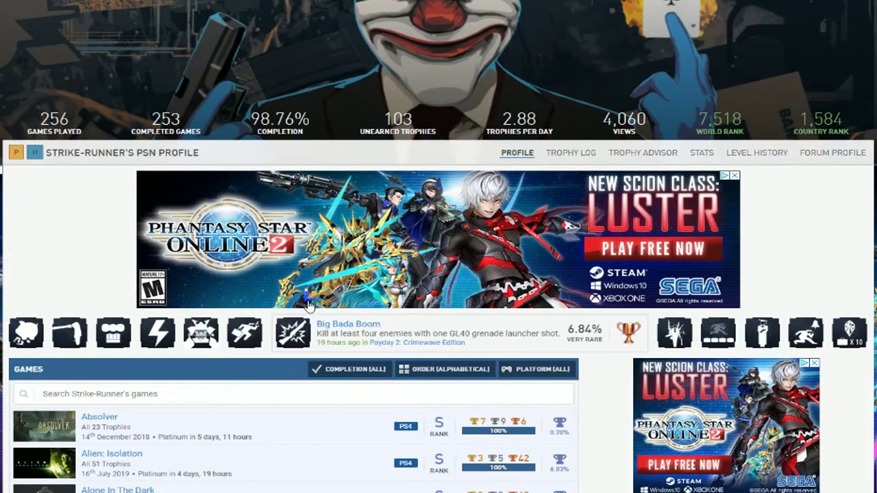
scroll(308, 311, "down", 2)
scroll(322, 69, "down", 6)
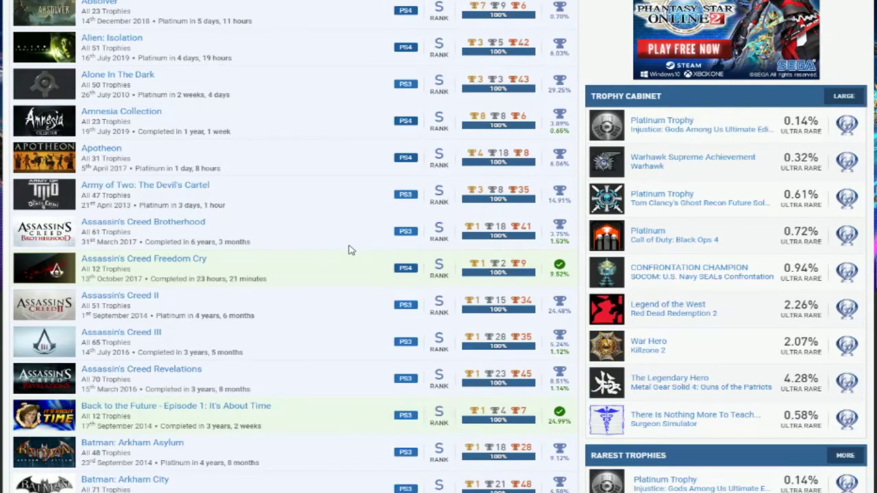
scroll(353, 251, "down", 1)
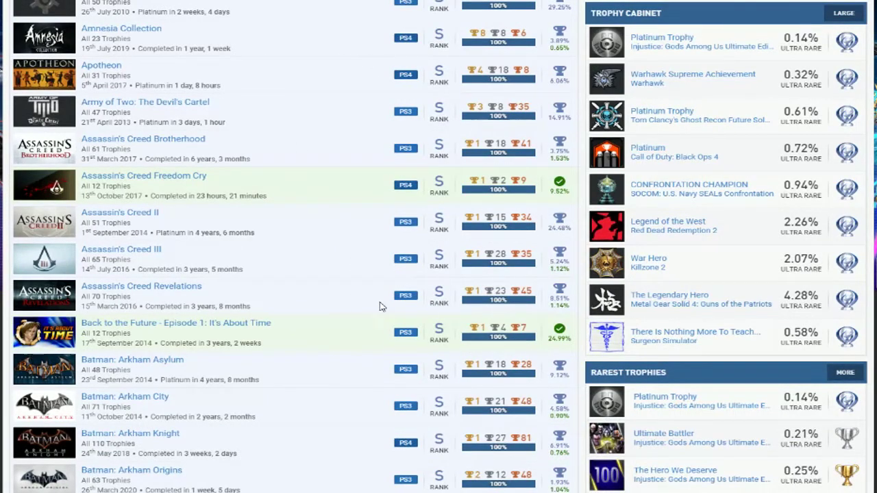
scroll(387, 353, "up", 1)
scroll(385, 361, "up", 2)
scroll(385, 361, "up", 1)
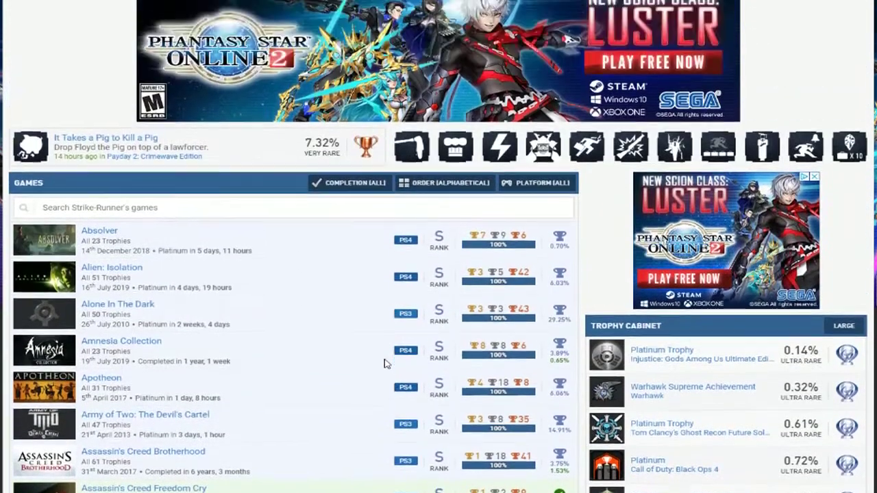
scroll(386, 361, "up", 1)
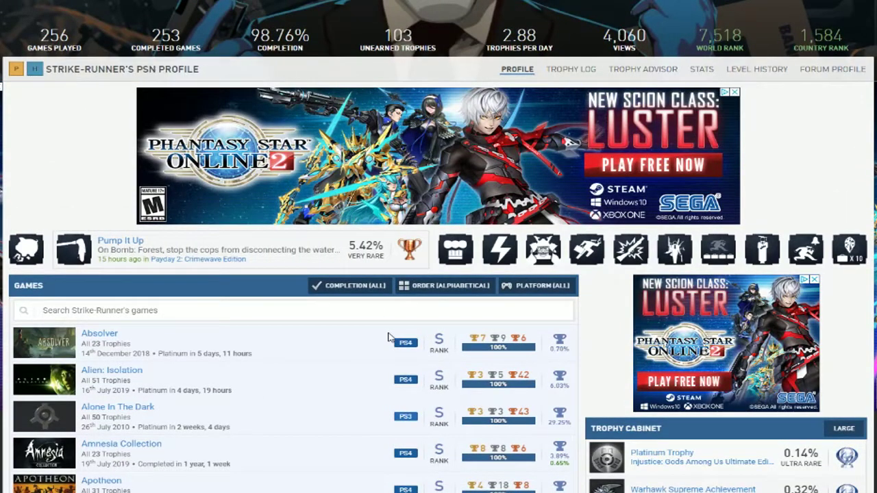
scroll(411, 338, "down", 5)
scroll(297, 348, "down", 1)
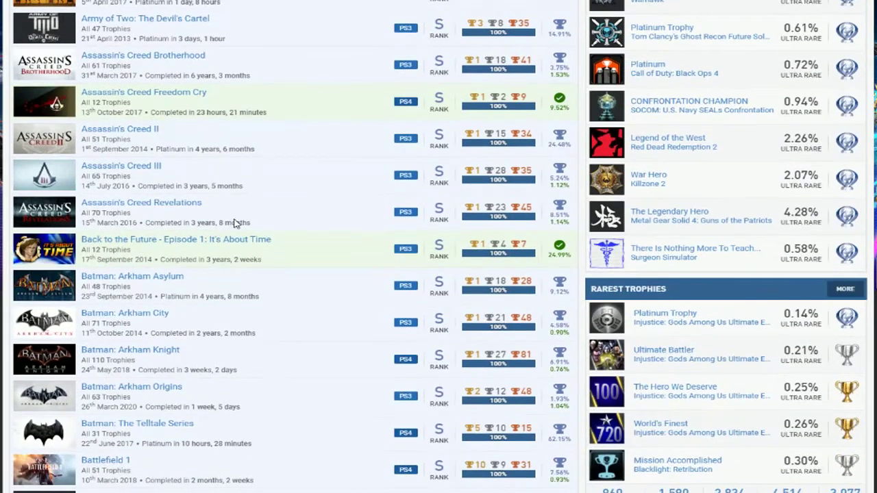
scroll(361, 327, "down", 1)
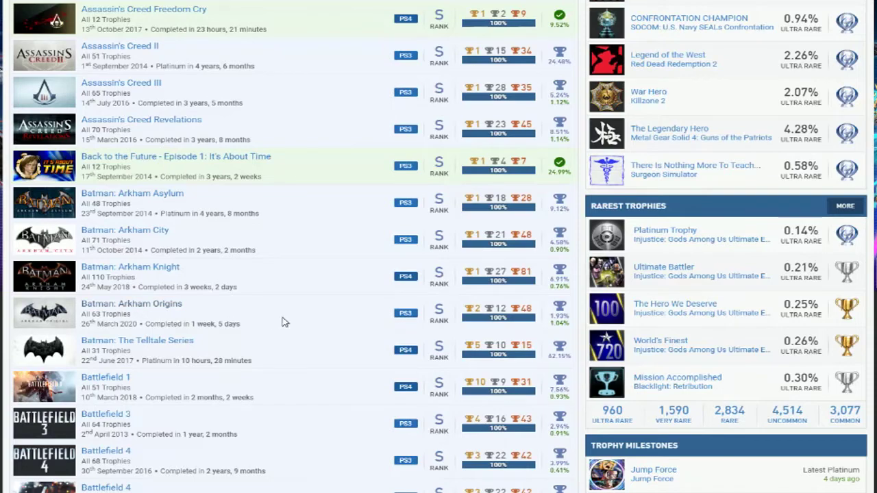
scroll(280, 308, "down", 3)
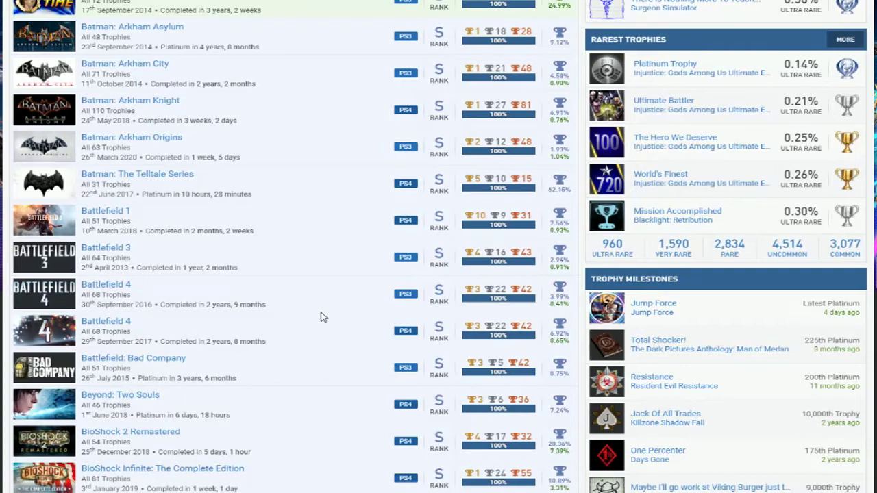
scroll(323, 317, "down", 2)
scroll(322, 314, "down", 1)
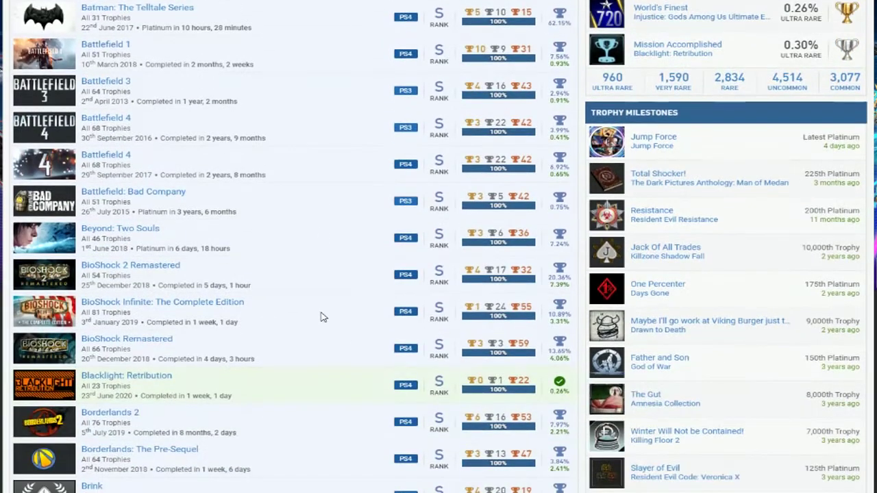
scroll(324, 313, "up", 1)
scroll(325, 313, "down", 1)
scroll(326, 312, "up", 3)
scroll(326, 313, "up", 1)
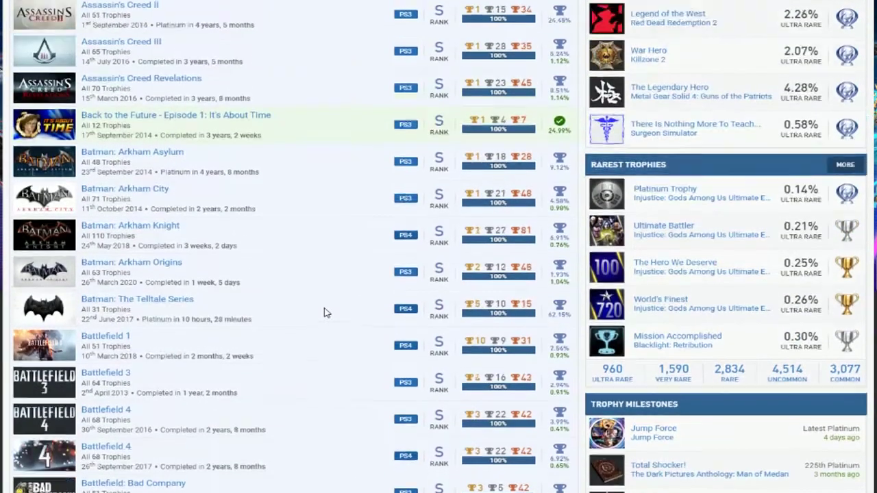
scroll(326, 313, "up", 2)
scroll(326, 312, "down", 3)
scroll(326, 313, "down", 2)
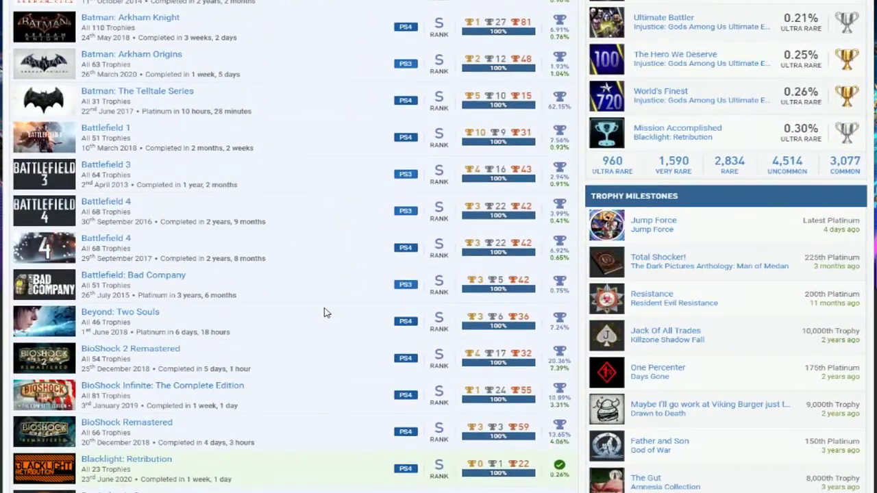
scroll(326, 313, "down", 1)
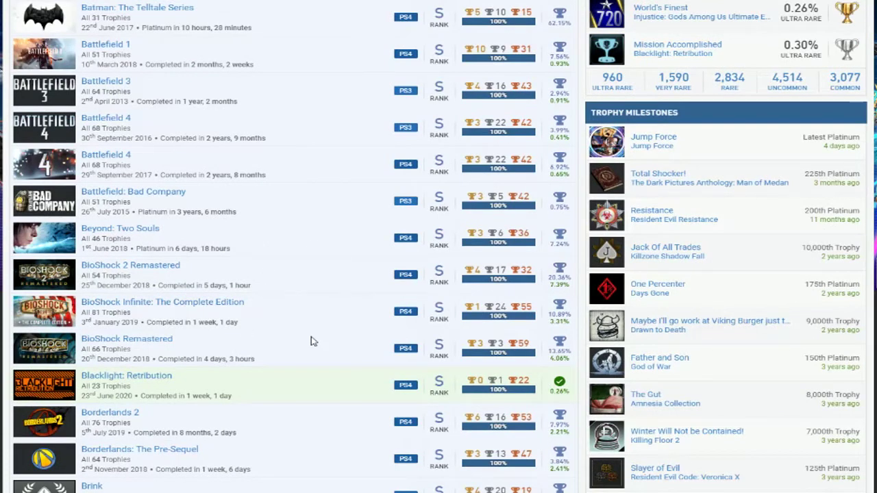
scroll(311, 340, "down", 1)
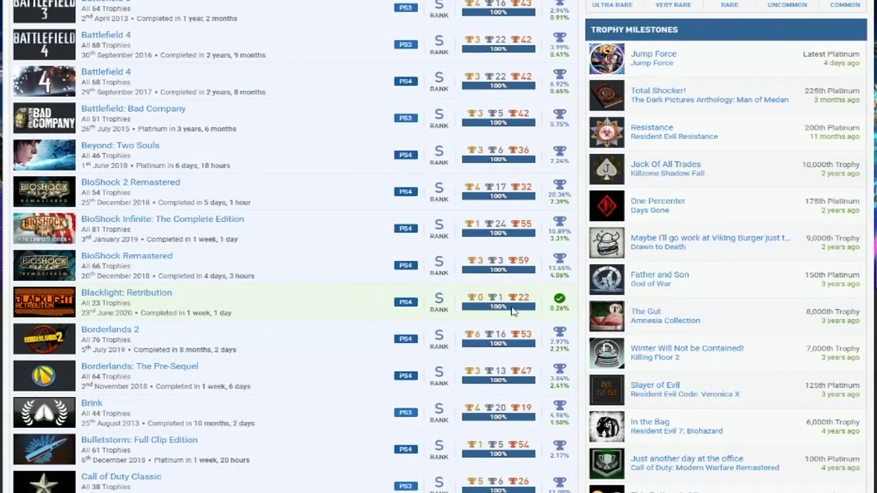
scroll(227, 330, "down", 1)
scroll(205, 261, "down", 1)
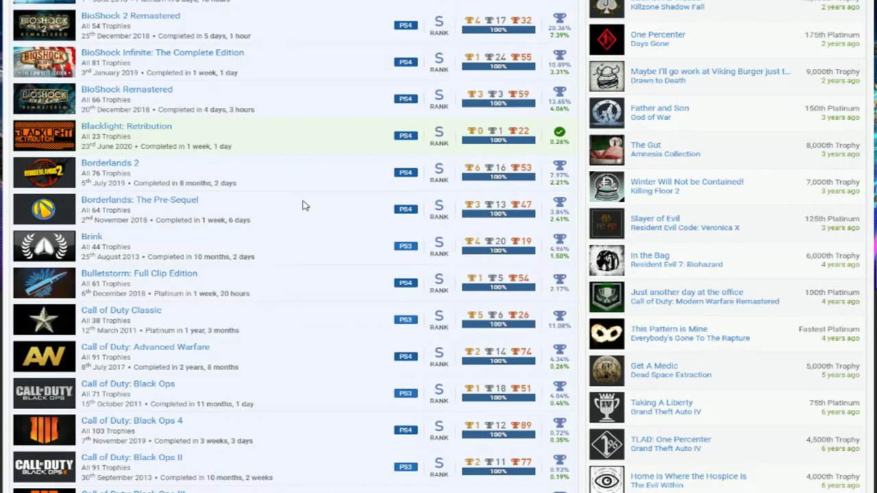
scroll(295, 274, "up", 1)
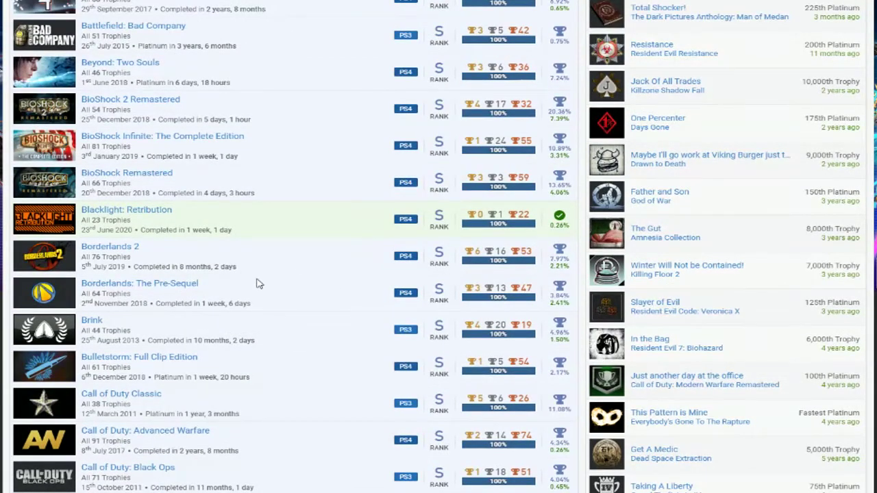
scroll(260, 274, "down", 1)
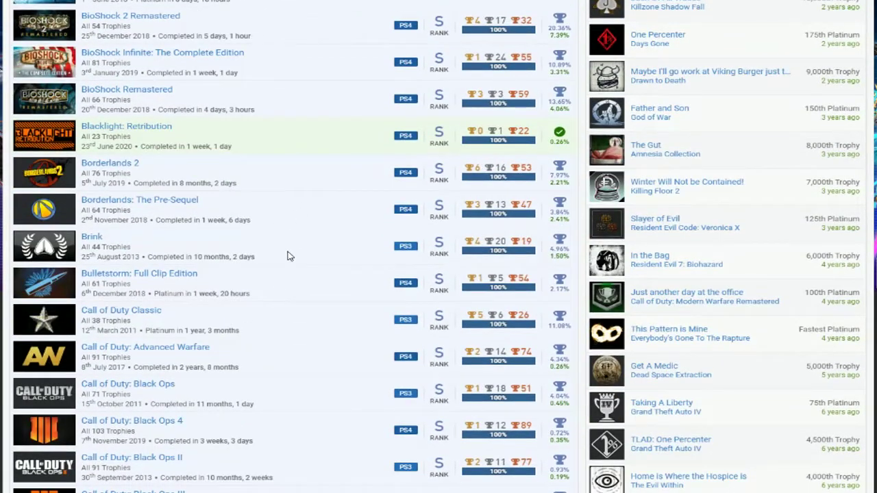
scroll(277, 314, "down", 1)
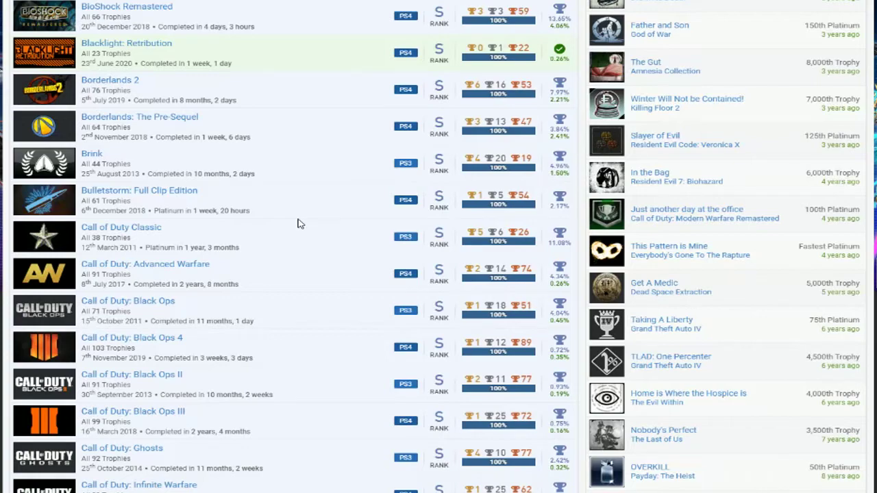
scroll(300, 228, "down", 1)
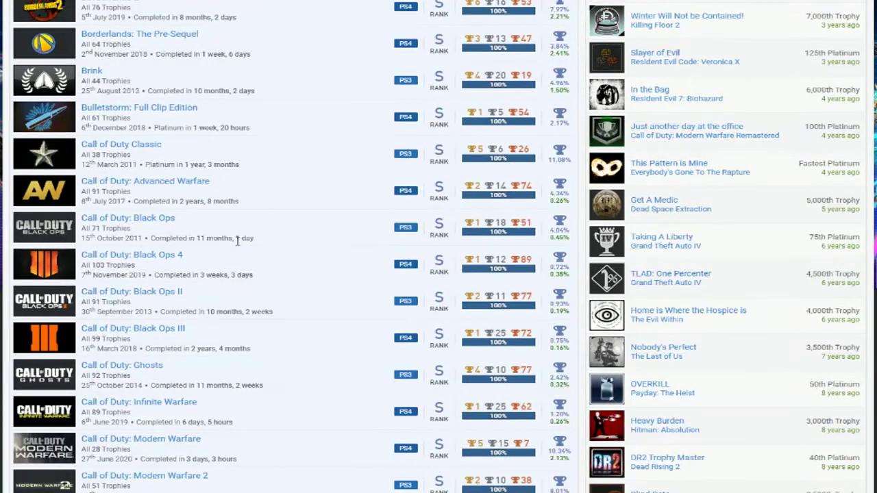
scroll(243, 260, "down", 1)
scroll(237, 336, "up", 1)
scroll(301, 173, "down", 1)
scroll(304, 179, "down", 1)
scroll(304, 185, "down", 1)
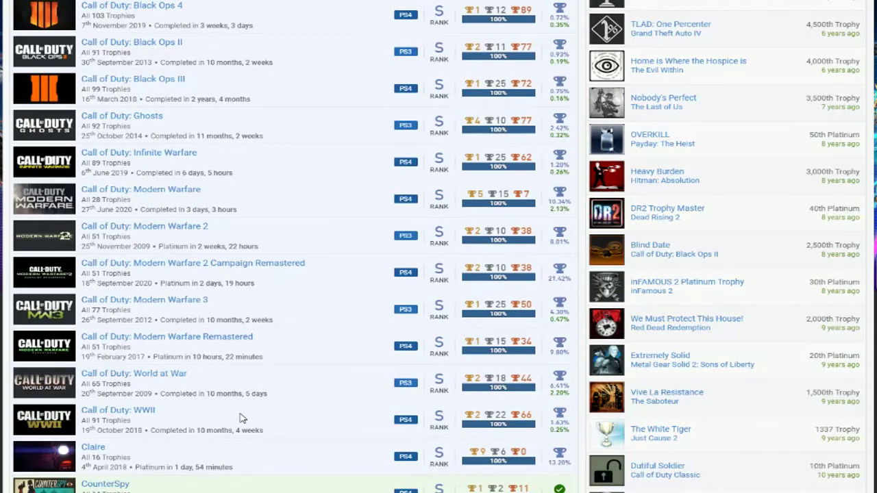
scroll(249, 418, "up", 1)
scroll(248, 416, "up", 1)
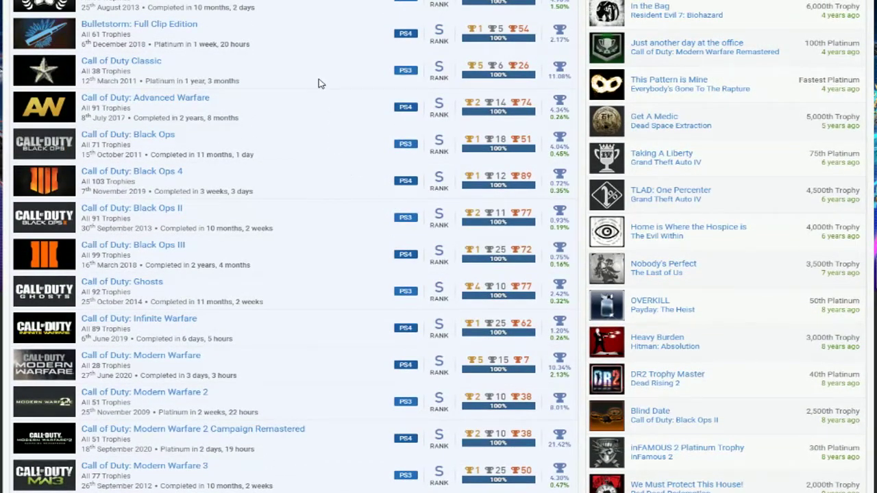
scroll(294, 327, "down", 2)
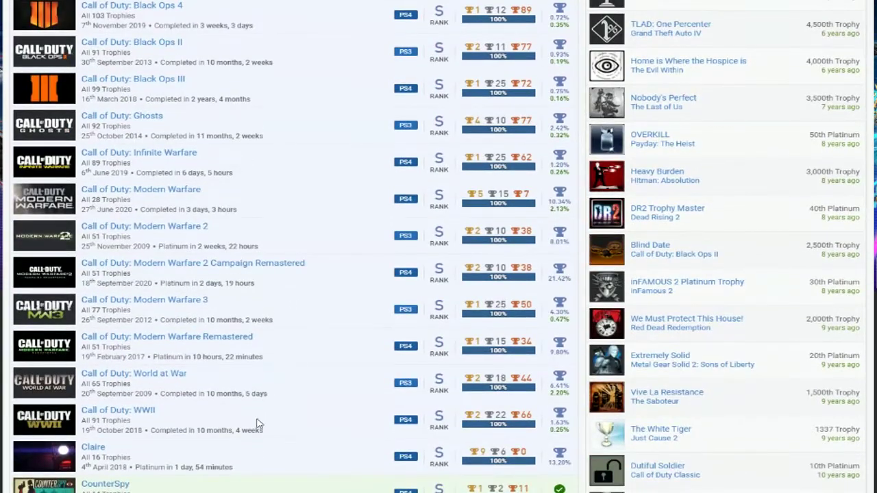
scroll(259, 430, "up", 1)
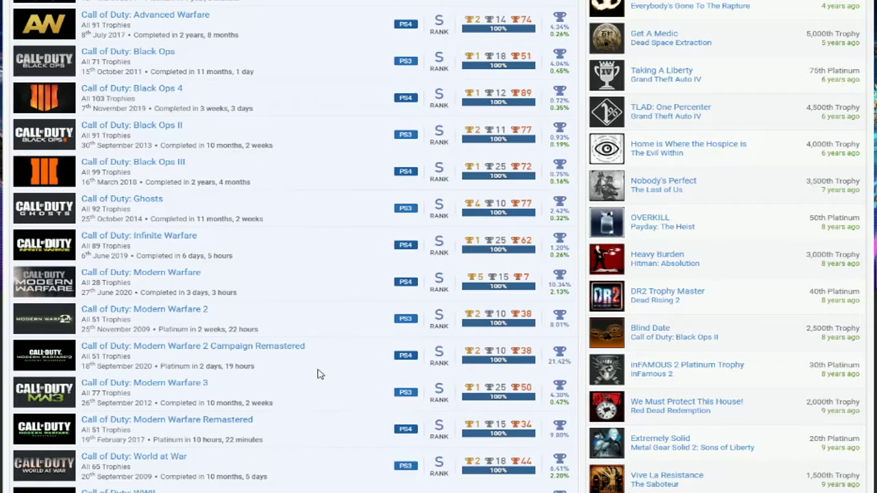
scroll(319, 374, "up", 3)
scroll(320, 374, "down", 2)
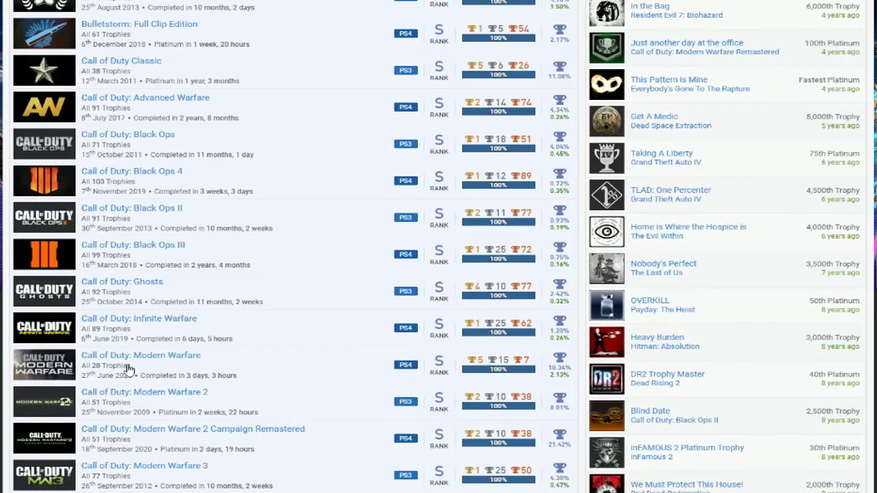
scroll(127, 420, "down", 2)
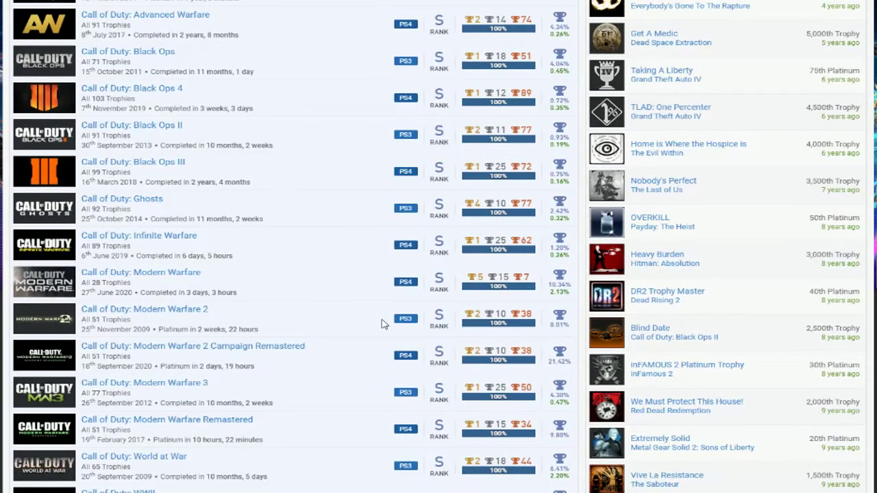
scroll(381, 324, "down", 2)
scroll(379, 336, "down", 3)
scroll(374, 350, "down", 2)
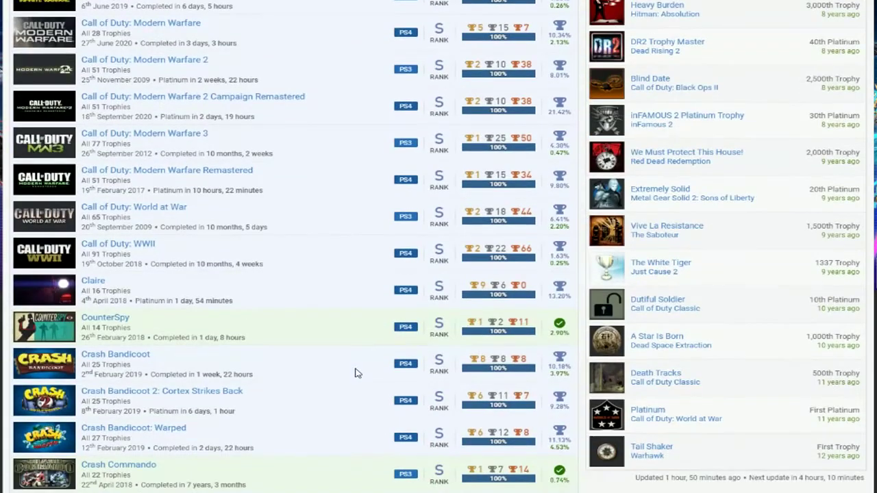
scroll(355, 373, "up", 5)
scroll(355, 373, "up", 3)
scroll(332, 260, "down", 2)
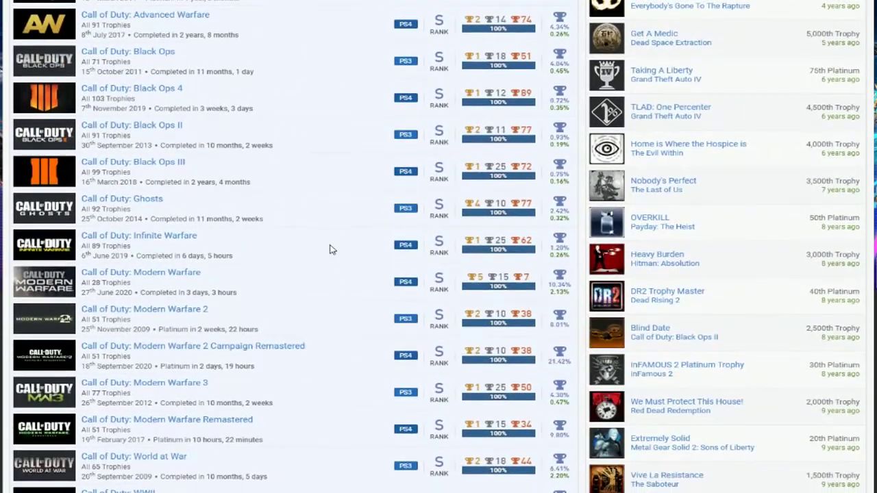
scroll(330, 250, "down", 2)
scroll(329, 254, "down", 2)
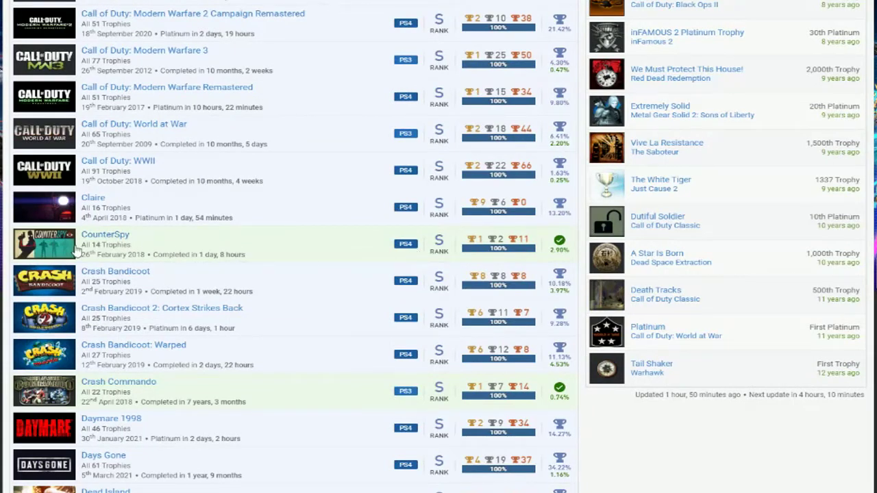
scroll(313, 254, "down", 1)
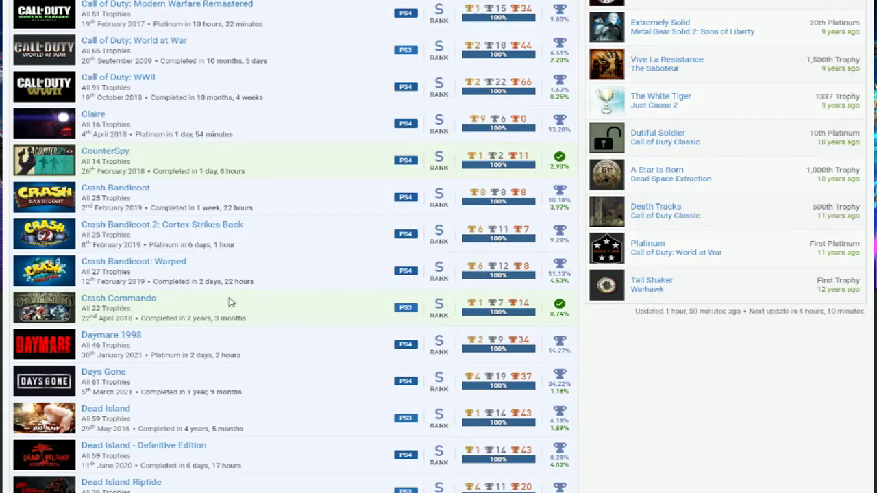
scroll(309, 308, "down", 1)
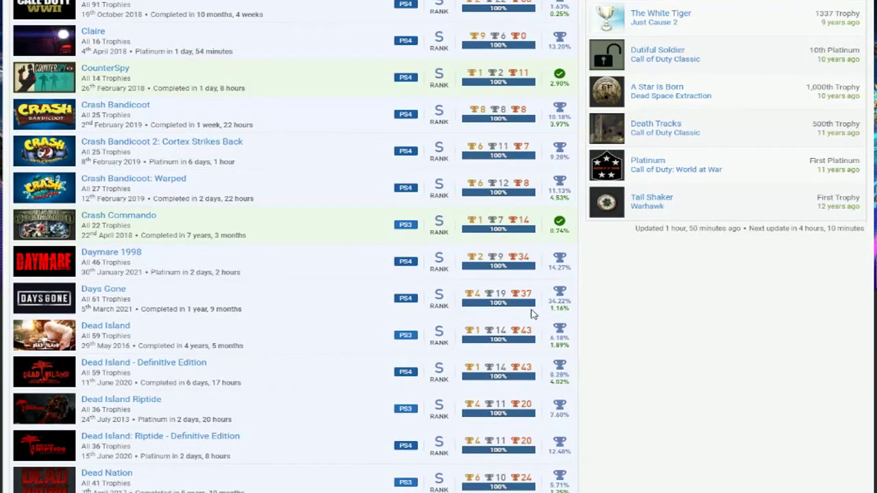
scroll(172, 273, "down", 1)
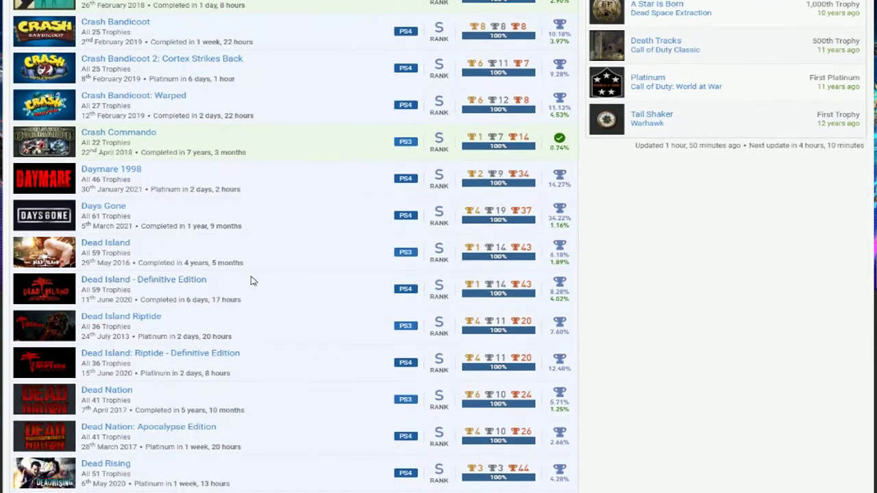
scroll(251, 281, "down", 1)
scroll(251, 281, "up", 1)
scroll(262, 294, "down", 1)
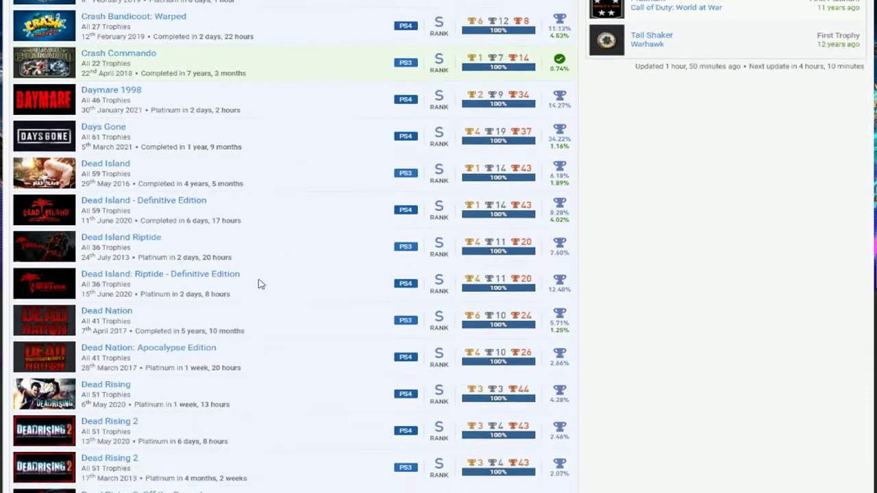
scroll(268, 260, "down", 1)
scroll(264, 265, "down", 1)
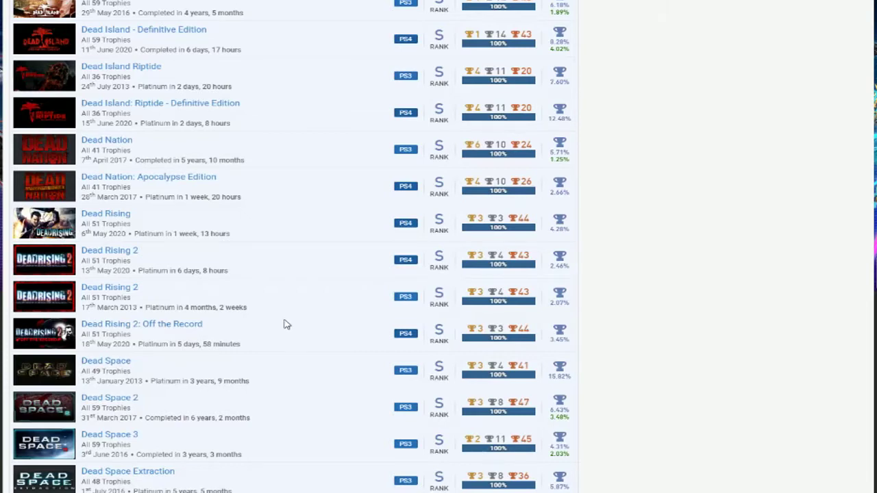
scroll(284, 299, "down", 1)
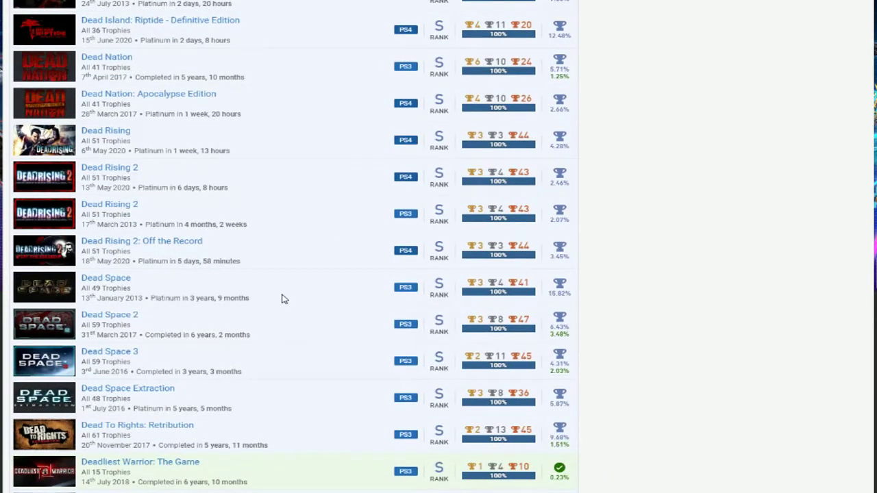
scroll(283, 299, "down", 1)
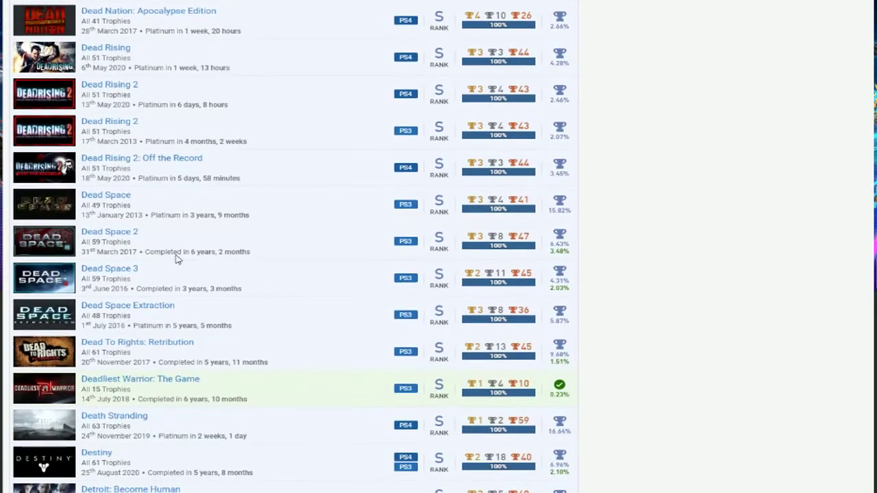
scroll(288, 268, "down", 1)
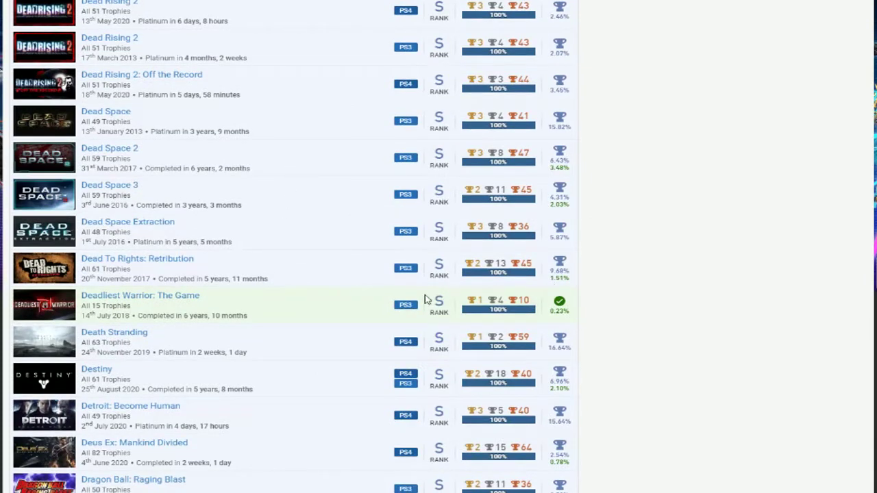
scroll(396, 309, "down", 1)
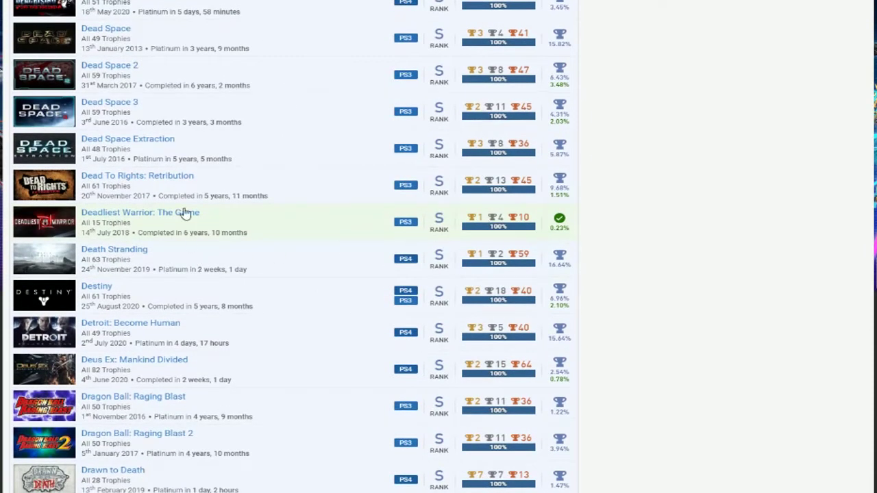
scroll(336, 307, "down", 1)
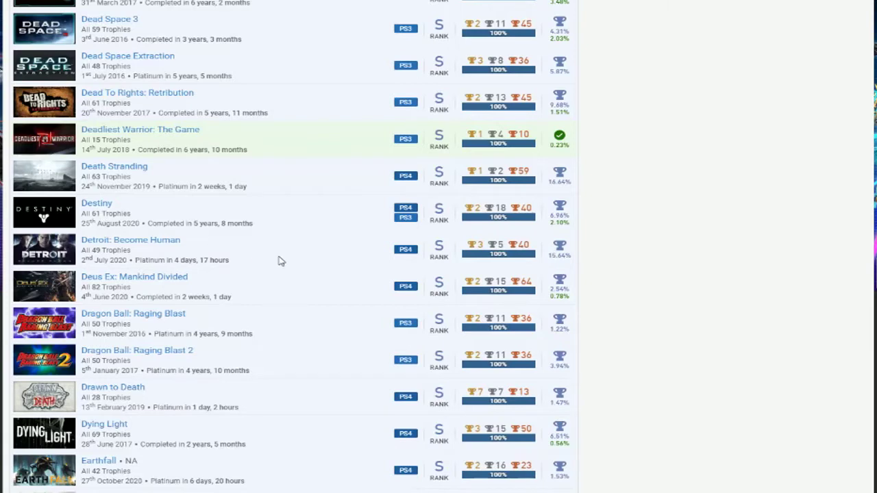
scroll(280, 261, "down", 1)
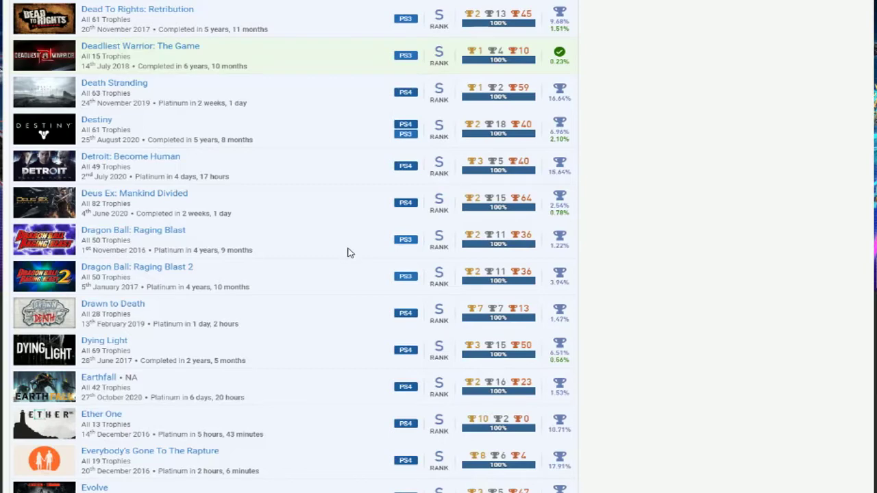
scroll(350, 250, "down", 1)
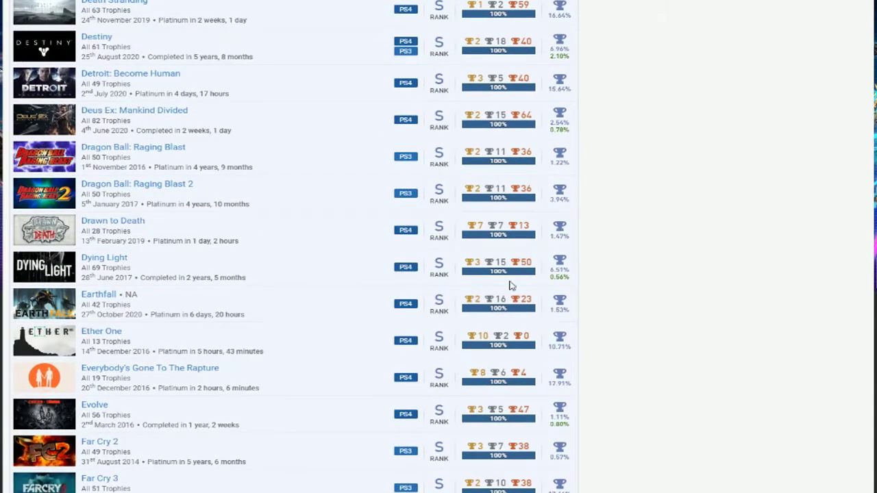
scroll(292, 264, "down", 1)
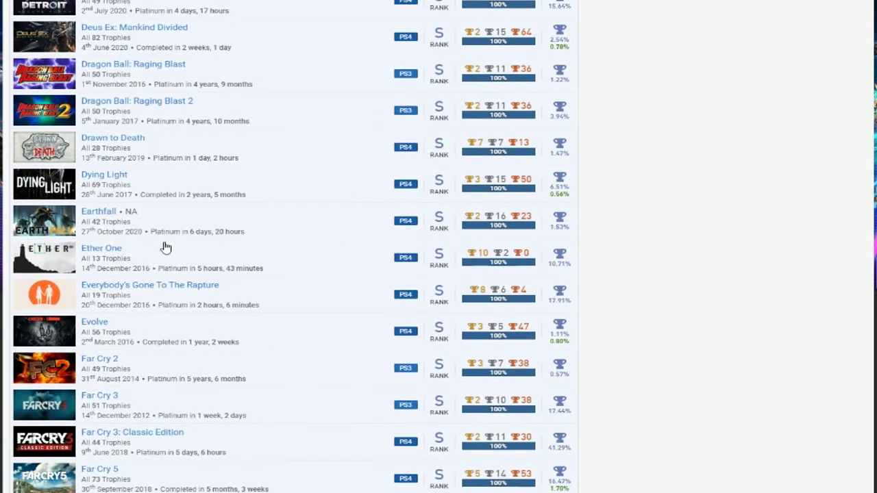
scroll(231, 264, "down", 1)
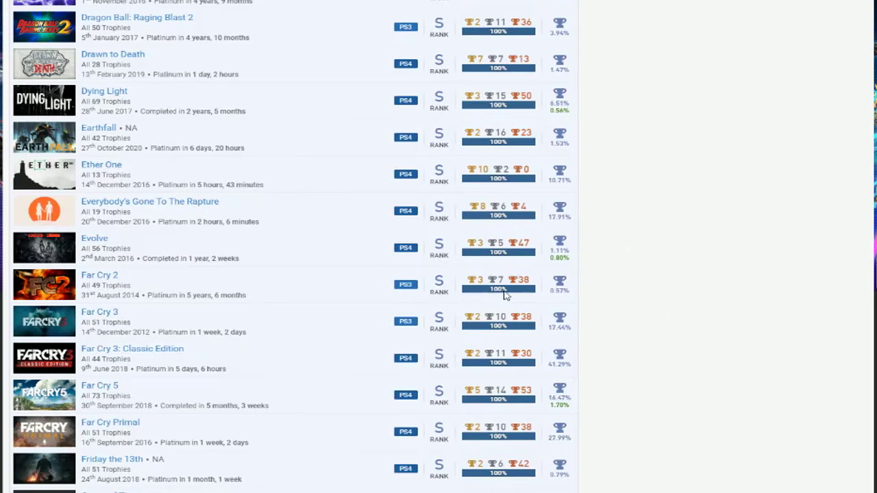
scroll(165, 352, "down", 2)
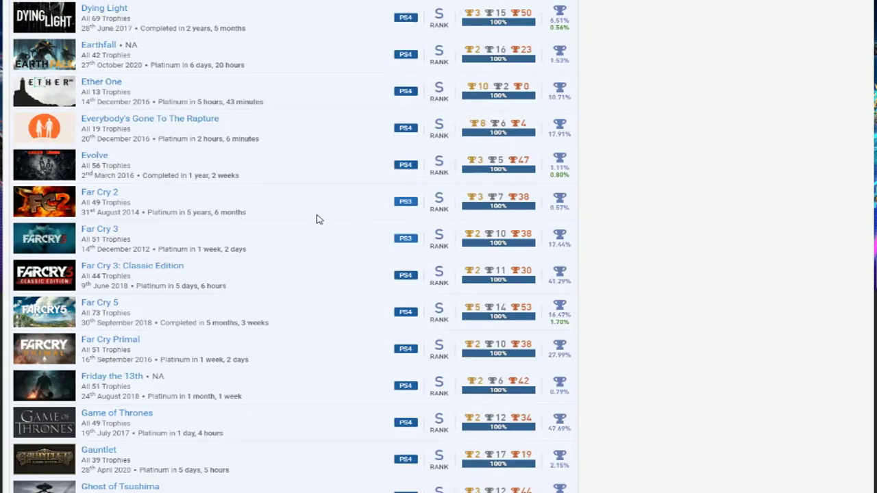
scroll(317, 218, "down", 3)
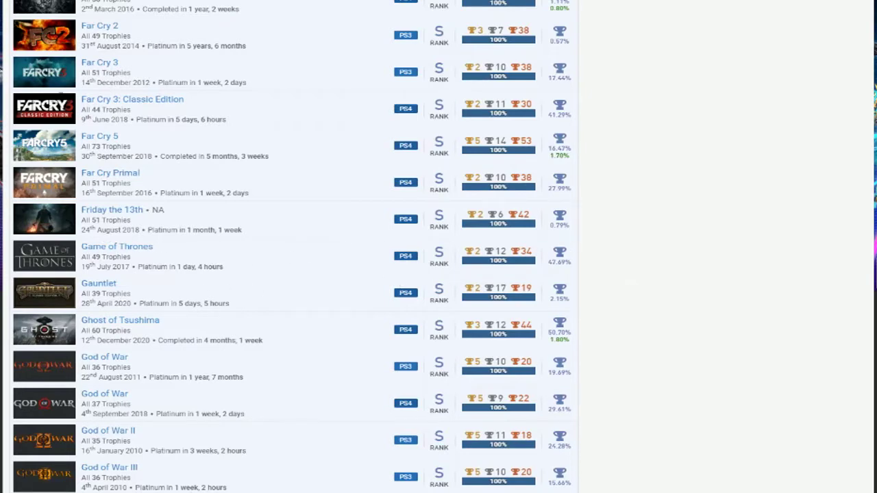
scroll(312, 298, "down", 3)
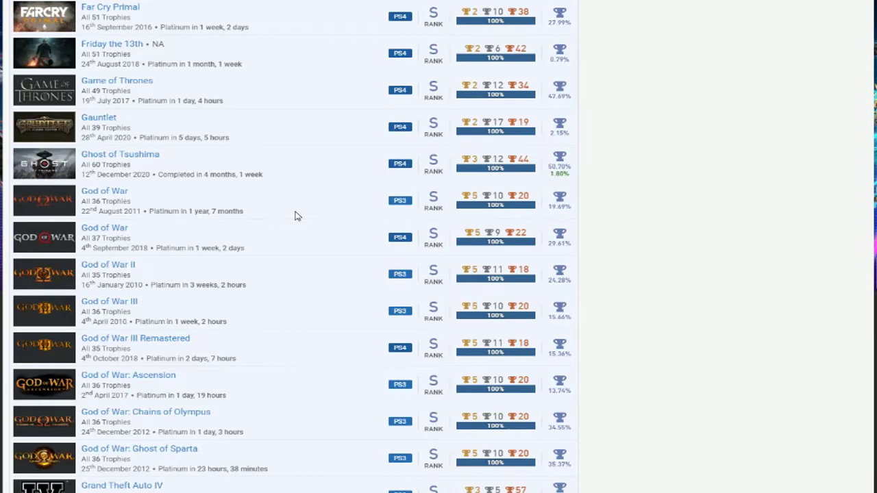
scroll(295, 218, "down", 2)
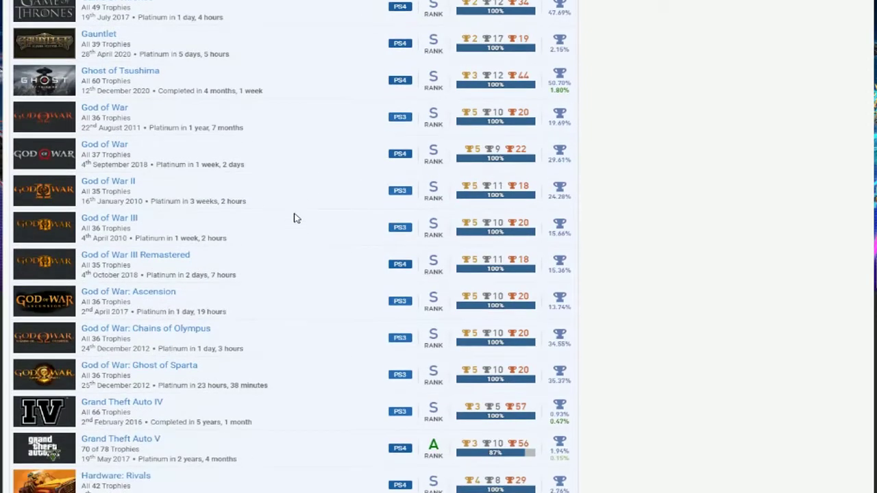
scroll(295, 218, "down", 2)
scroll(301, 226, "down", 1)
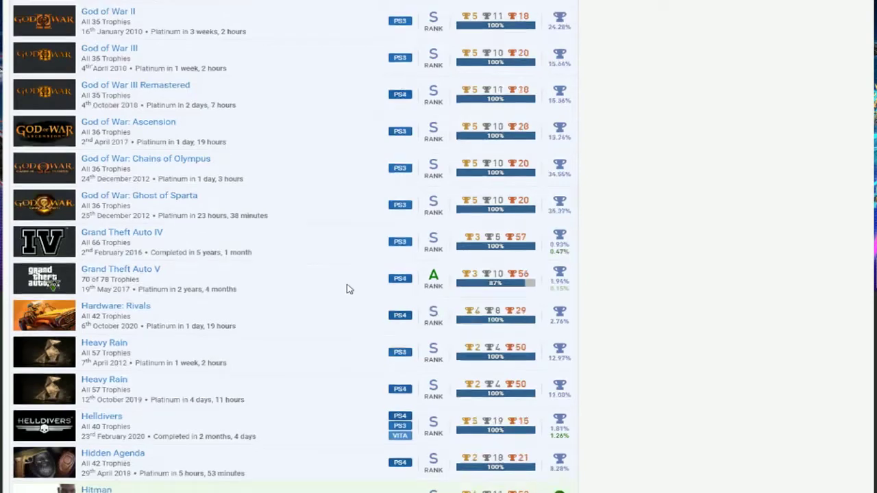
scroll(350, 290, "down", 3)
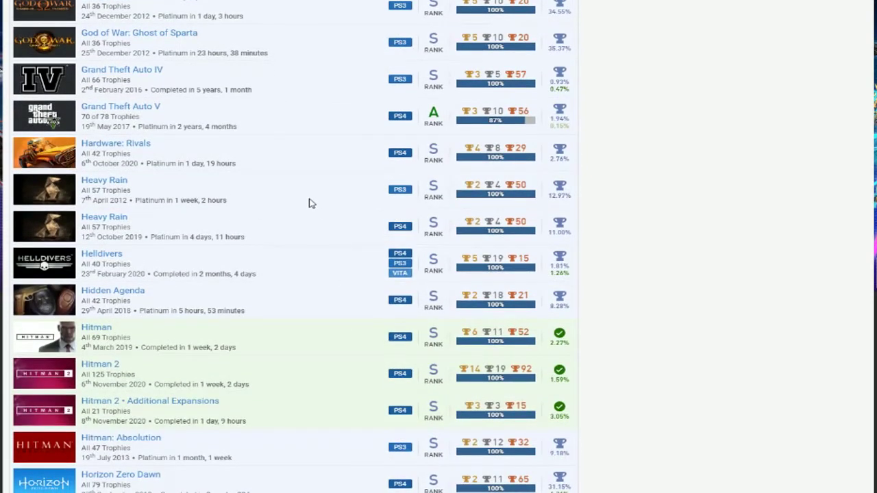
scroll(274, 209, "down", 2)
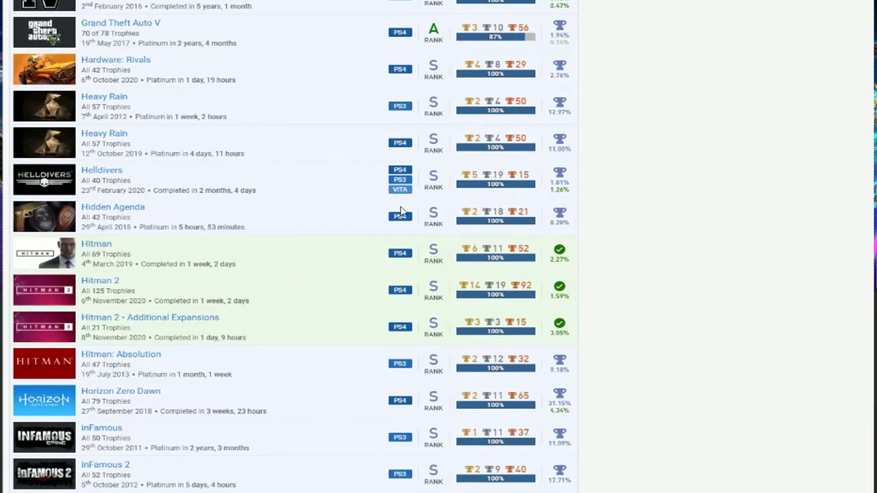
scroll(288, 236, "down", 2)
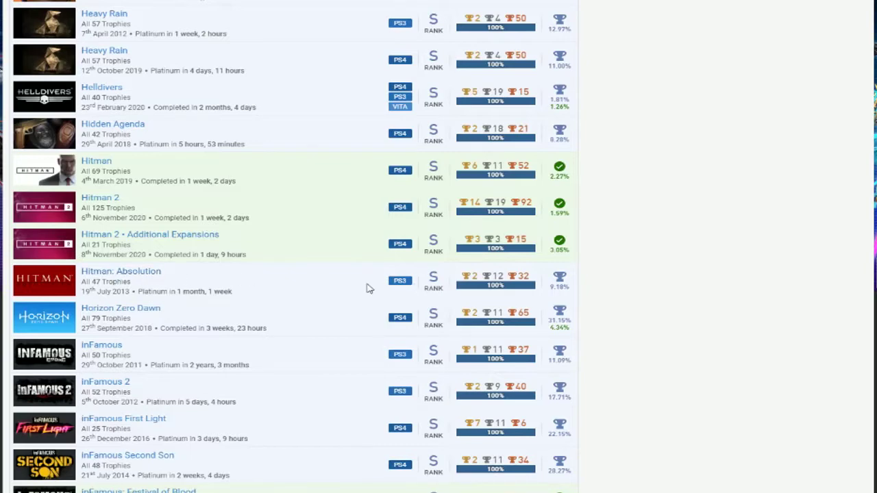
scroll(366, 289, "down", 1)
scroll(363, 294, "up", 1)
scroll(288, 246, "down", 2)
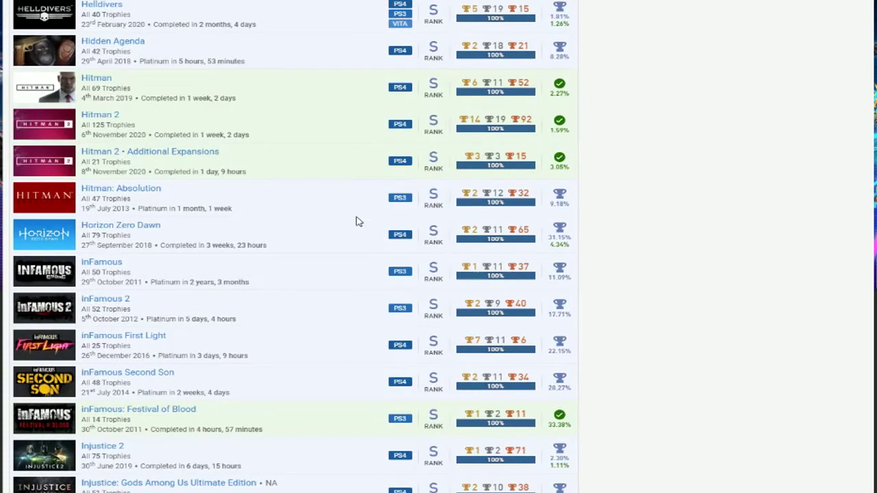
scroll(329, 219, "down", 2)
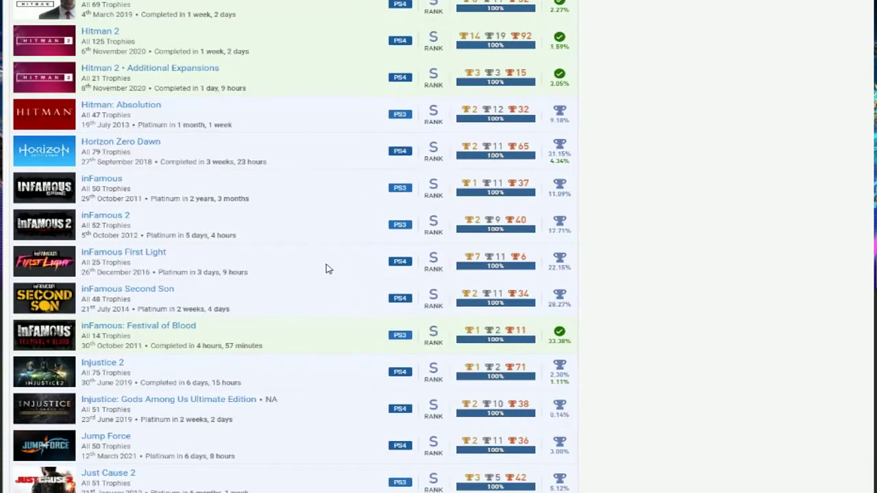
scroll(325, 264, "down", 1)
scroll(254, 274, "down", 1)
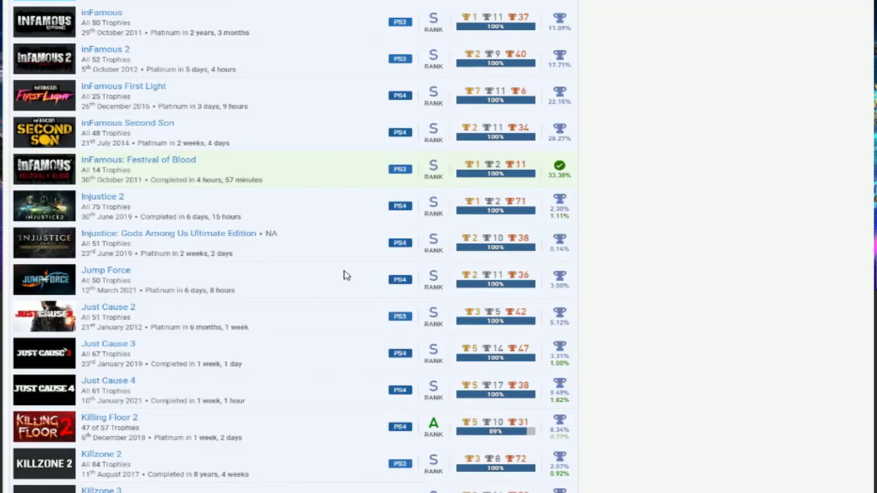
scroll(345, 274, "down", 1)
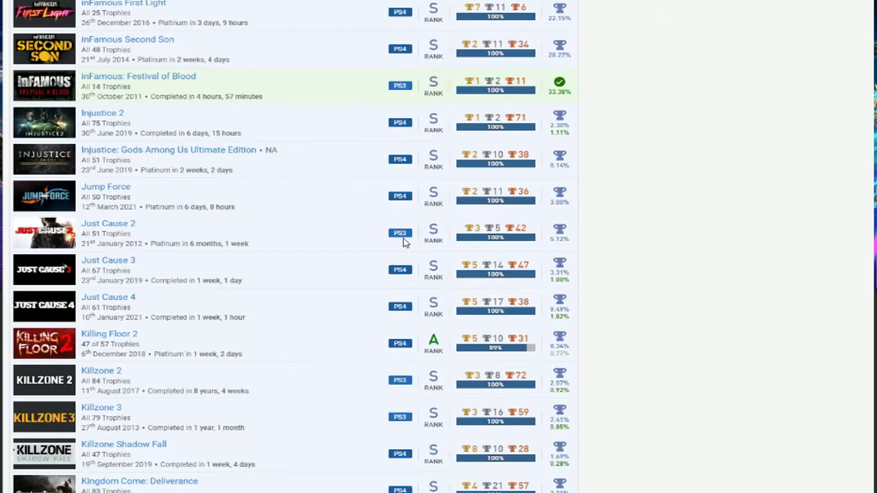
scroll(274, 226, "down", 1)
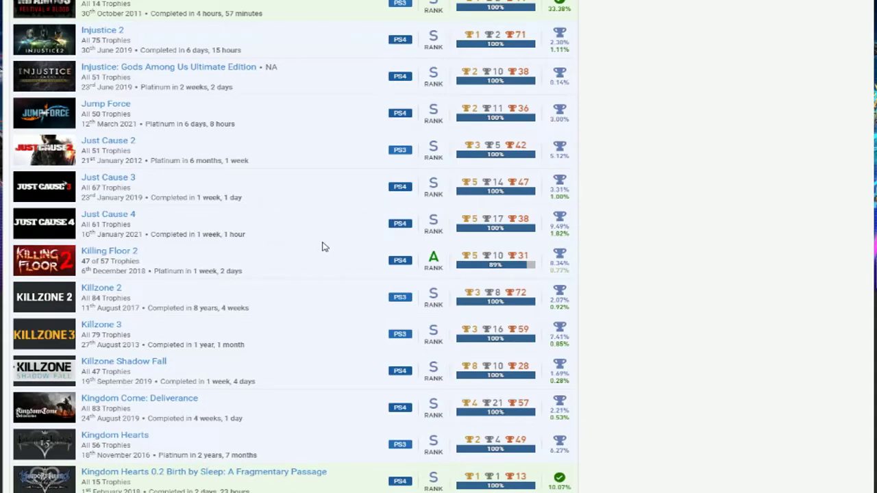
scroll(309, 276, "down", 1)
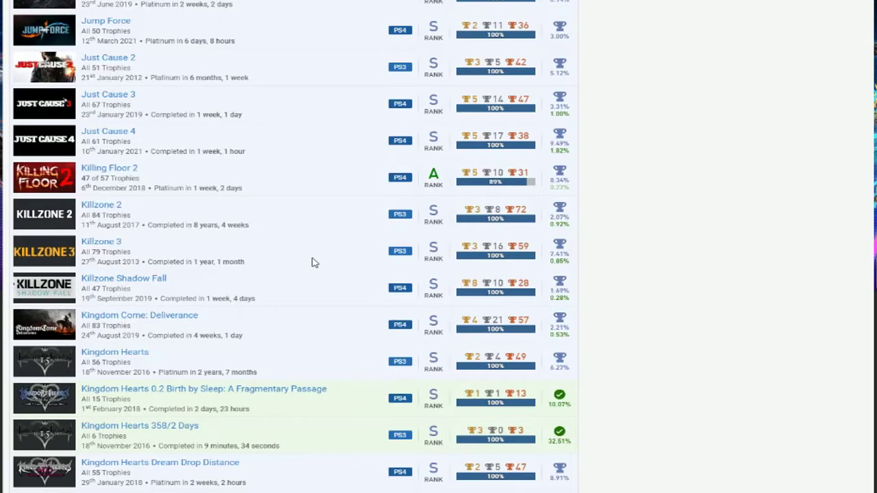
scroll(312, 263, "down", 1)
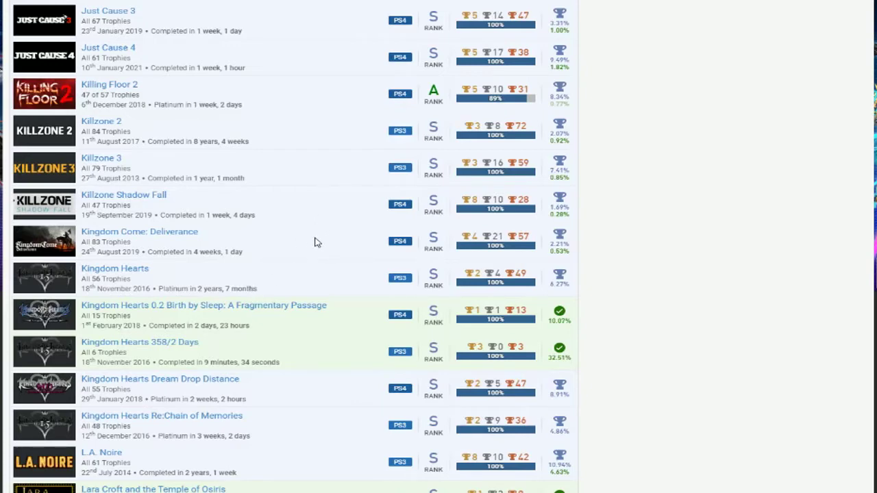
scroll(314, 242, "down", 1)
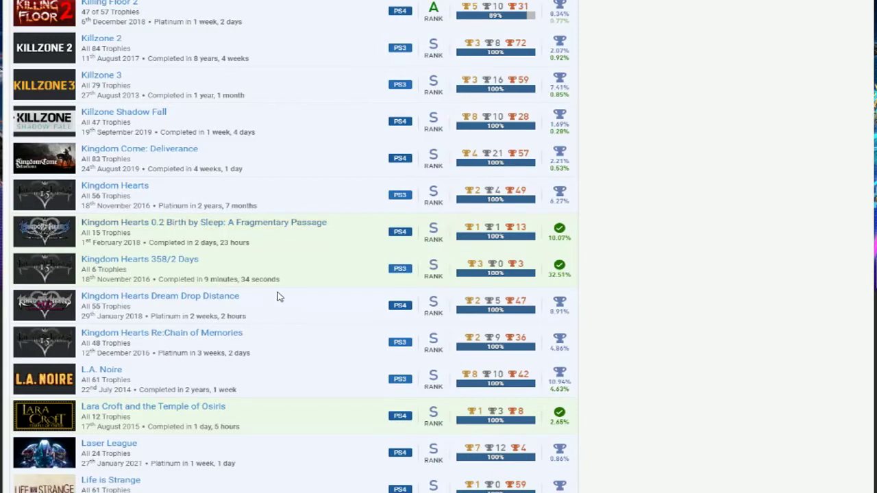
scroll(280, 298, "down", 3)
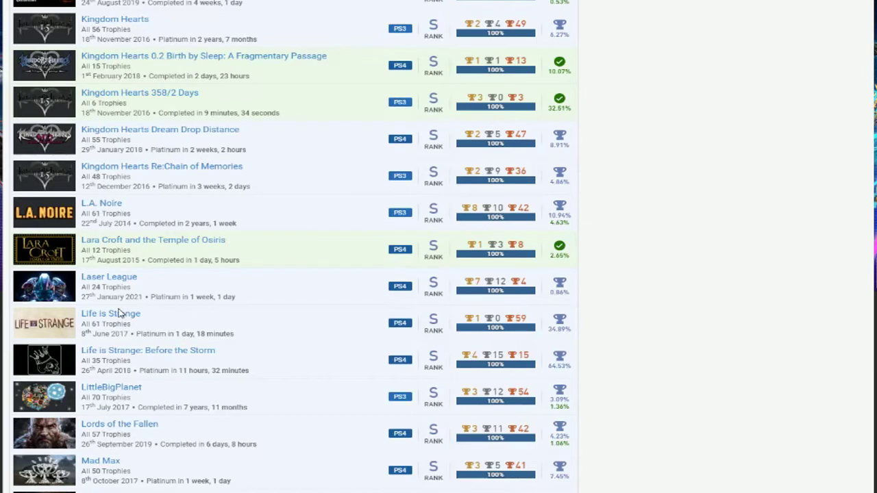
scroll(484, 322, "down", 2)
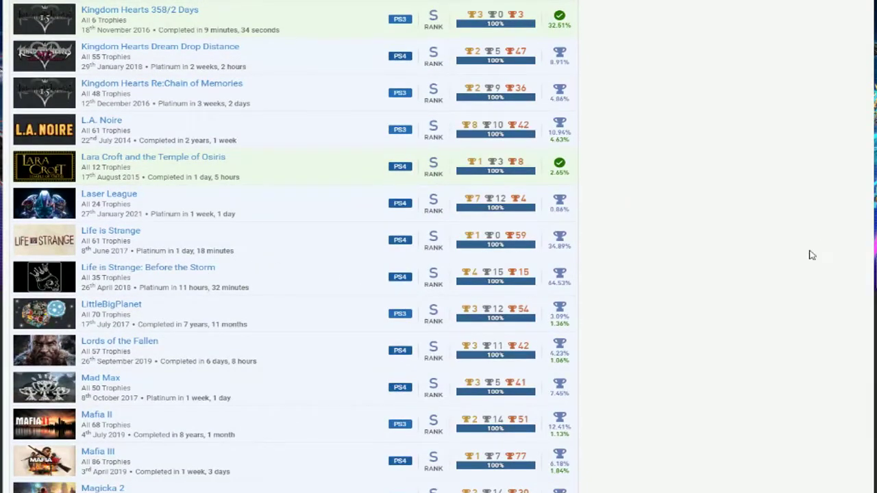
scroll(307, 317, "down", 2)
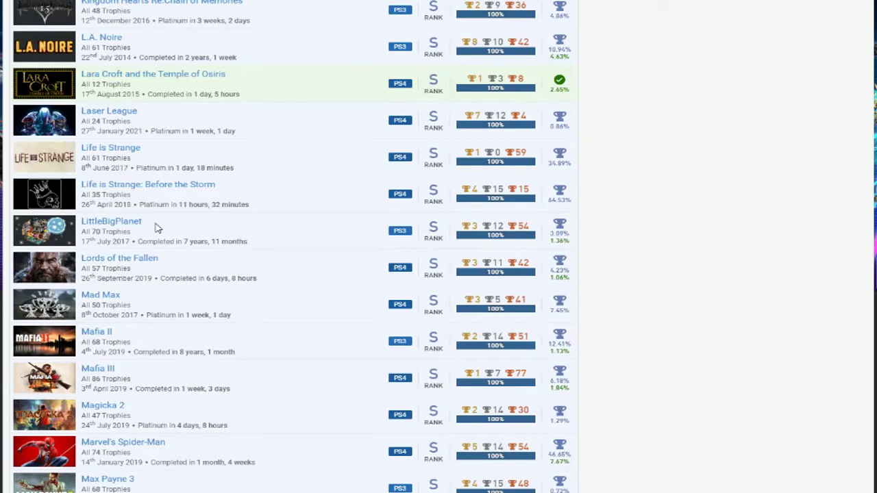
scroll(319, 263, "down", 2)
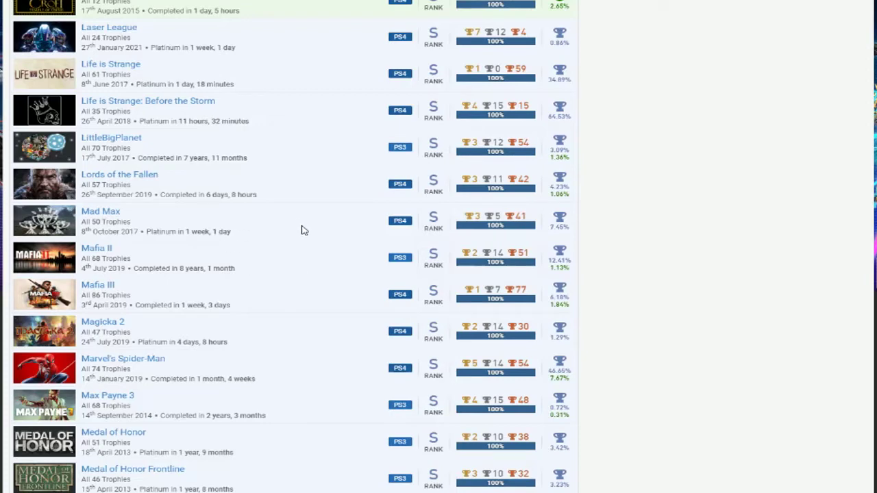
scroll(297, 234, "down", 1)
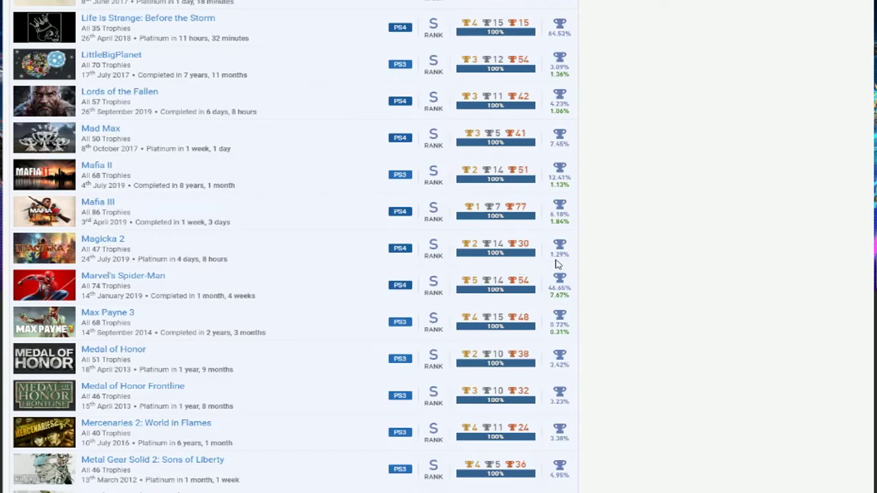
scroll(162, 277, "down", 1)
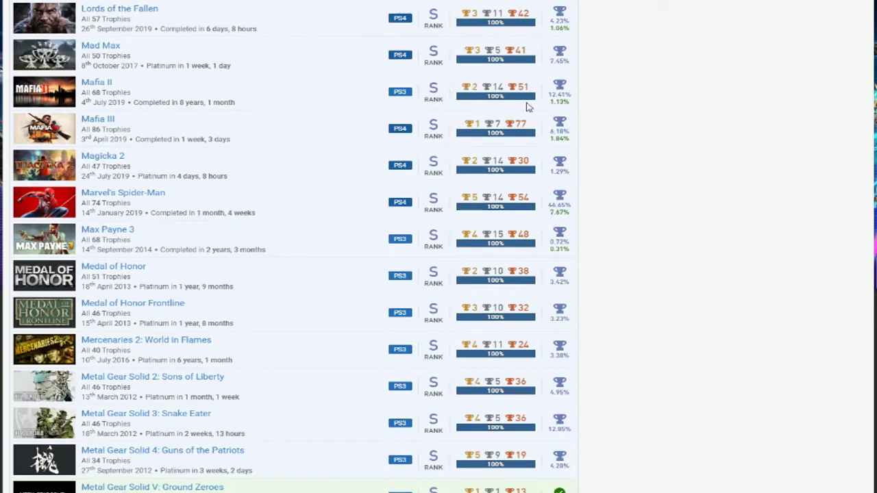
scroll(363, 226, "up", 4)
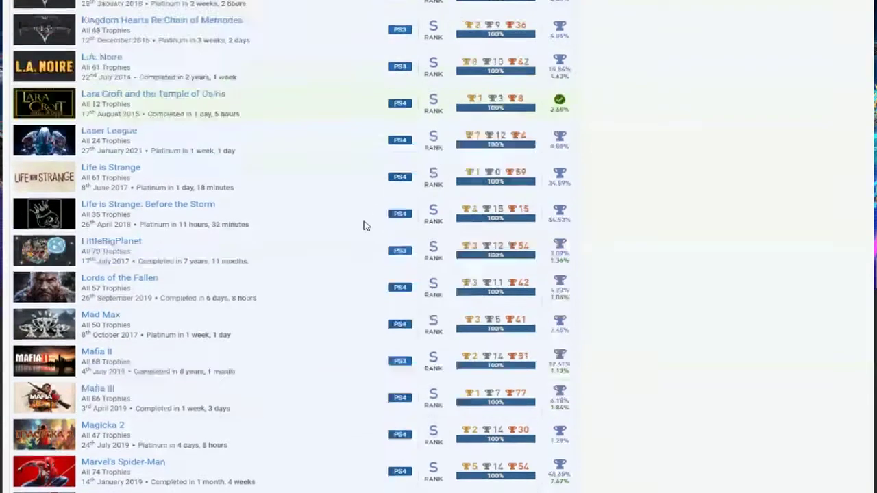
scroll(357, 239, "up", 4)
scroll(356, 241, "down", 6)
scroll(356, 241, "down", 4)
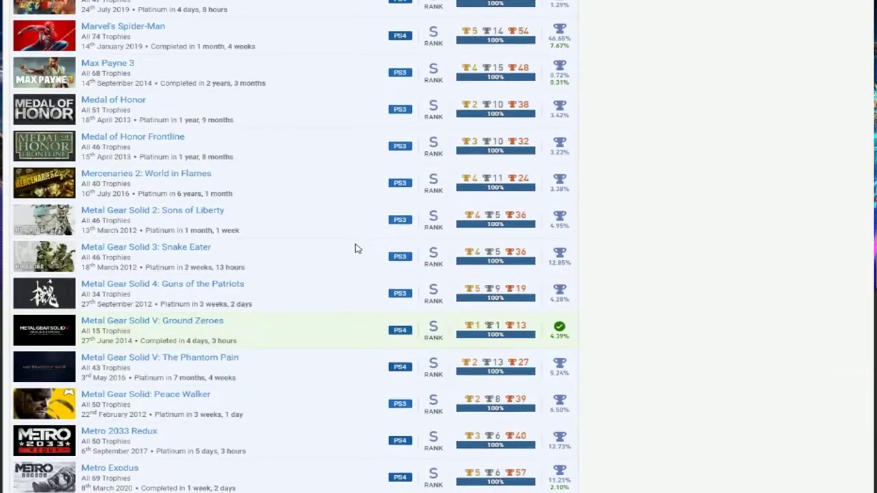
scroll(355, 250, "up", 2)
scroll(350, 257, "up", 4)
scroll(343, 269, "up", 4)
scroll(338, 276, "down", 6)
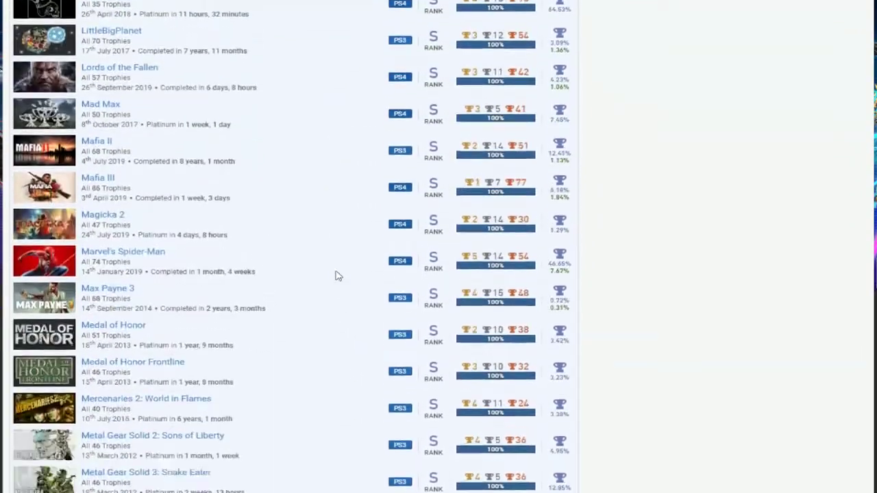
scroll(335, 275, "up", 1)
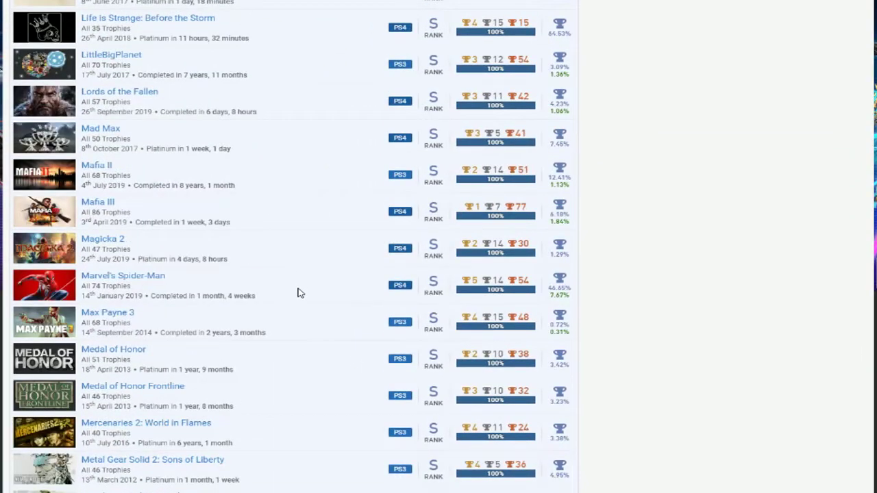
scroll(298, 292, "down", 1)
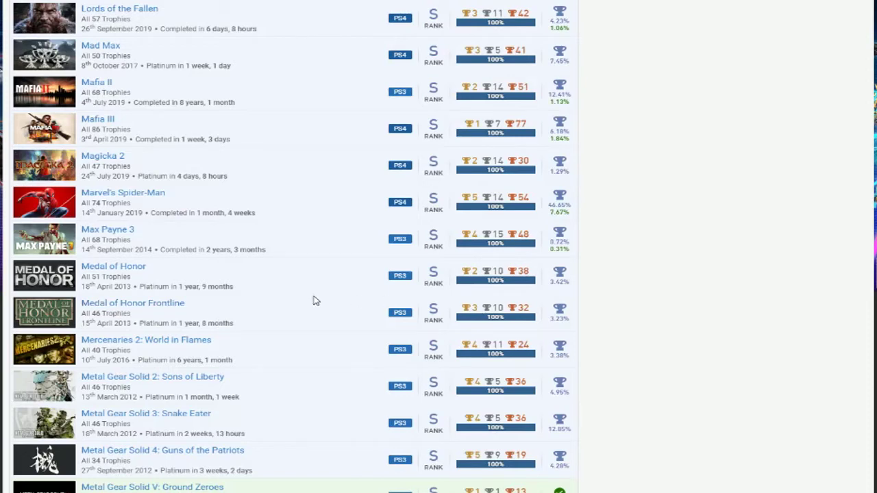
scroll(314, 300, "down", 1)
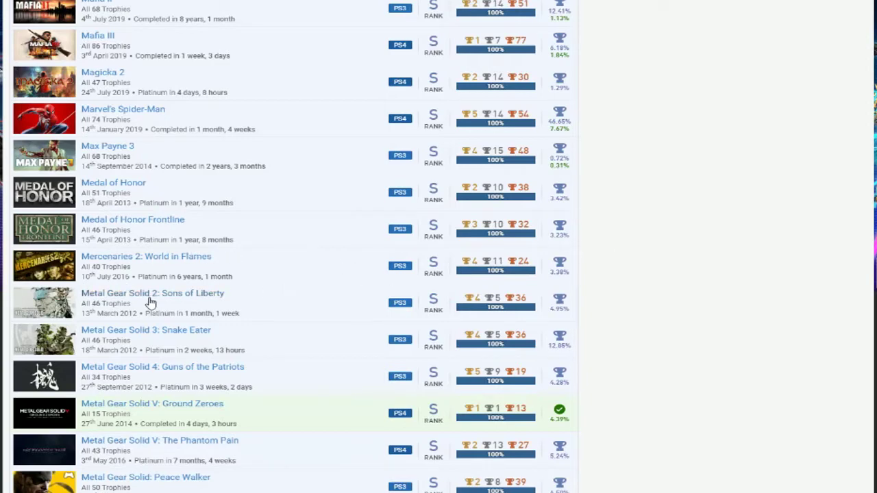
scroll(151, 302, "down", 2)
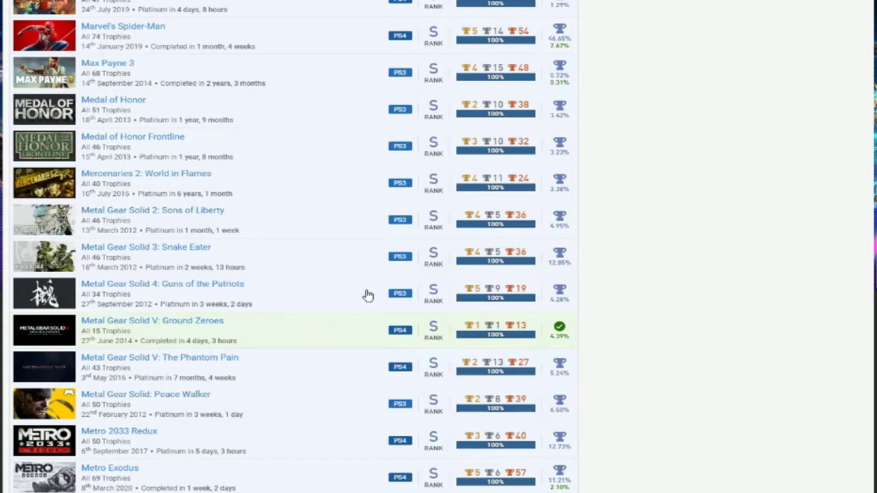
scroll(245, 345, "down", 1)
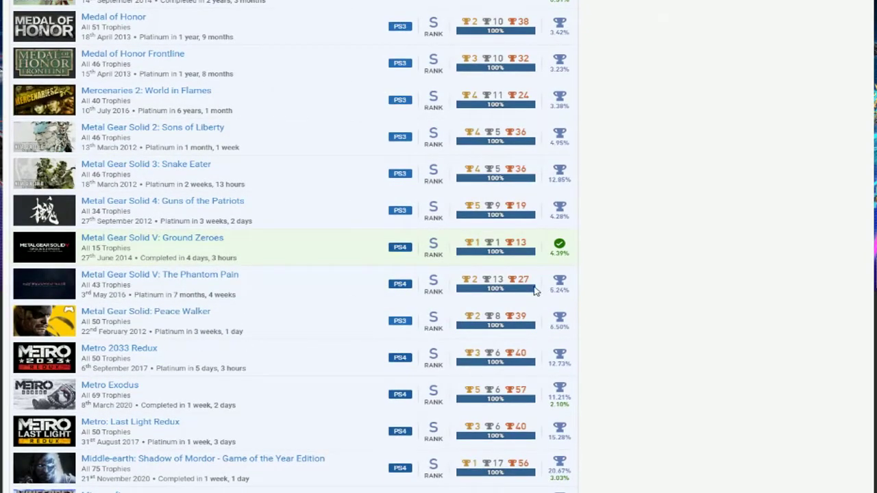
scroll(449, 307, "down", 1)
scroll(450, 308, "down", 1)
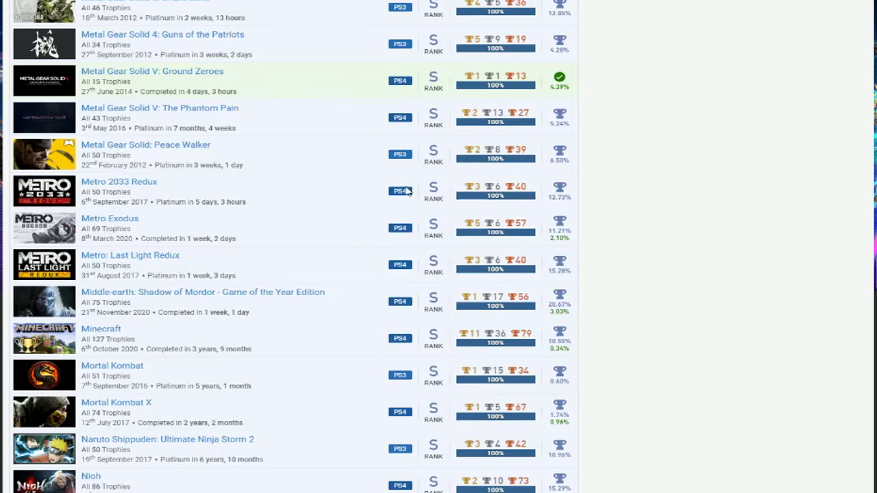
scroll(406, 190, "down", 1)
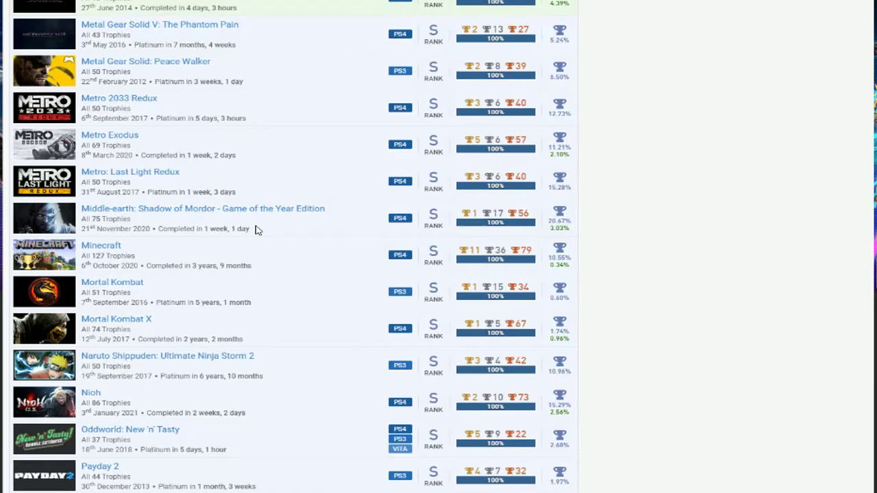
scroll(306, 172, "down", 1)
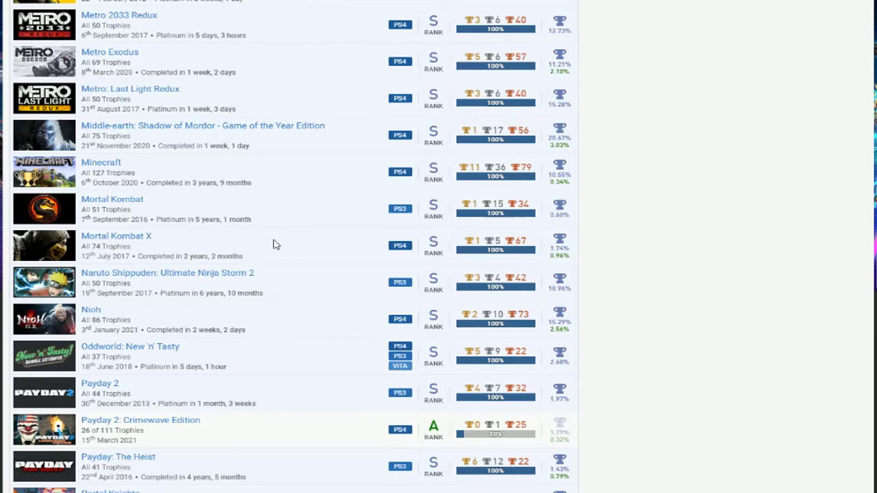
scroll(272, 245, "down", 1)
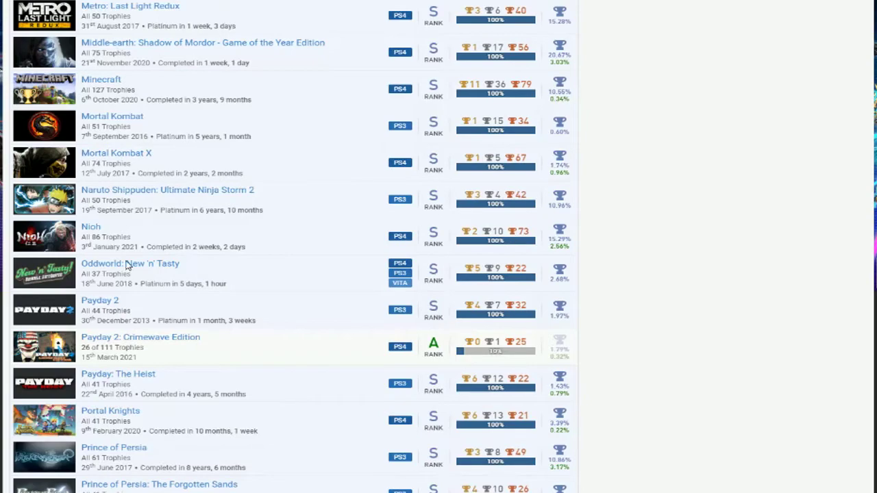
scroll(342, 268, "up", 1)
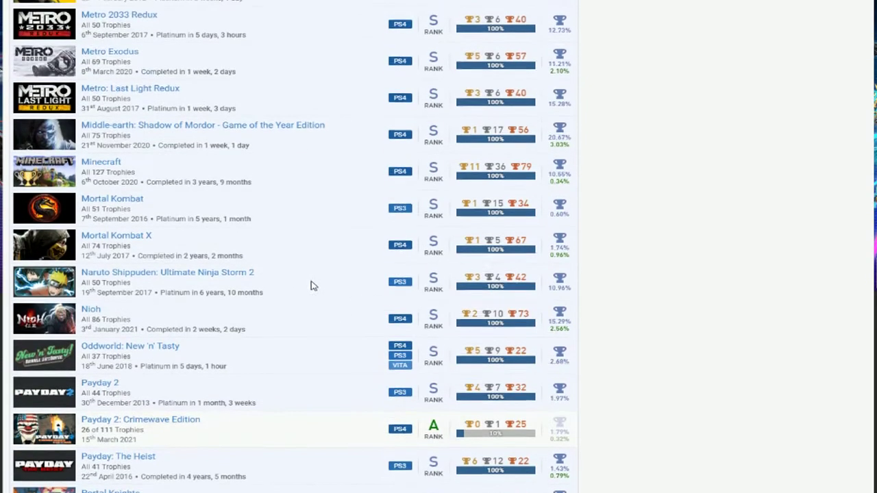
scroll(306, 294, "down", 2)
scroll(304, 301, "down", 1)
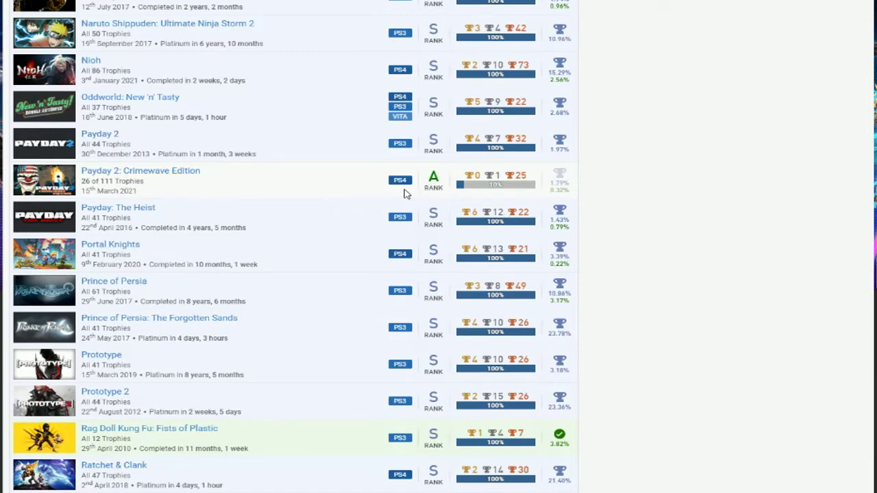
Step: Highlight the Payday 2: Crimewave Edition title and trophy count, then clear the highlight
left_click_drag(78, 185, 168, 186)
left_click(109, 185)
scroll(221, 192, "down", 2)
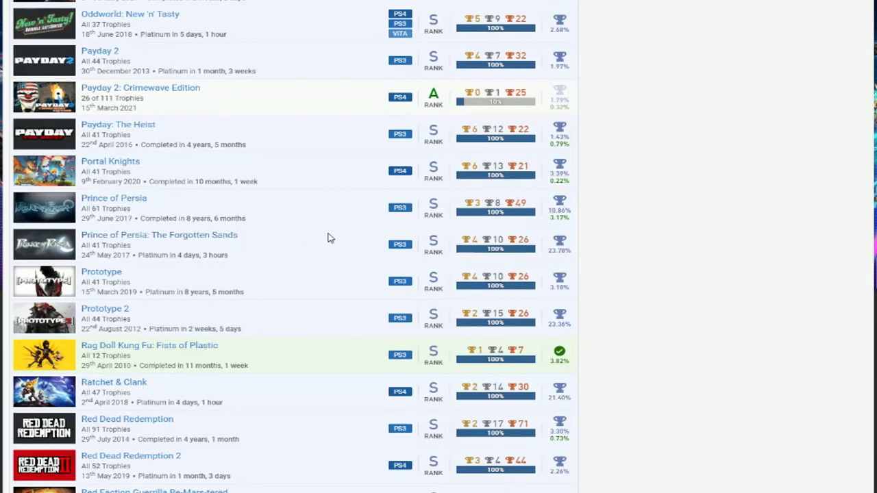
scroll(327, 238, "down", 2)
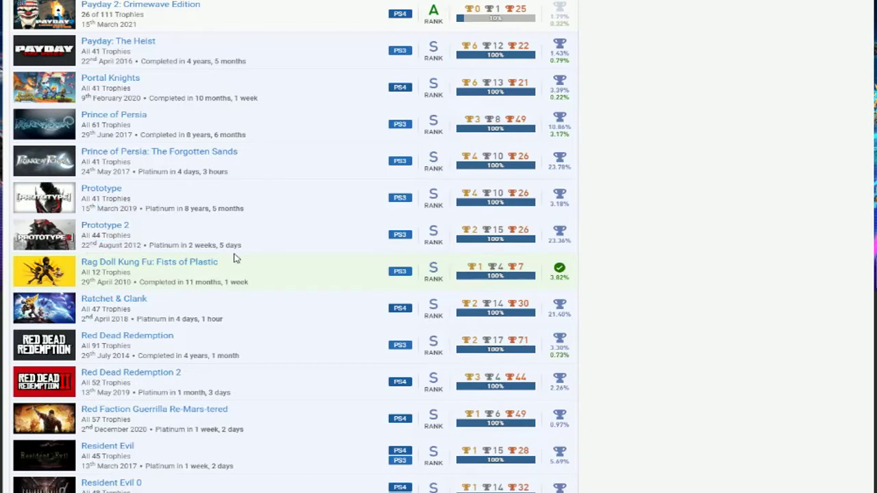
scroll(235, 256, "down", 2)
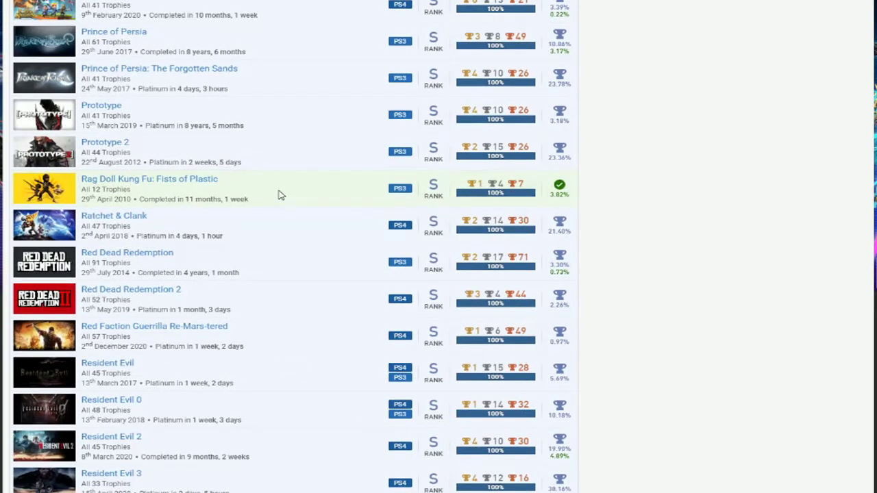
scroll(167, 163, "down", 2)
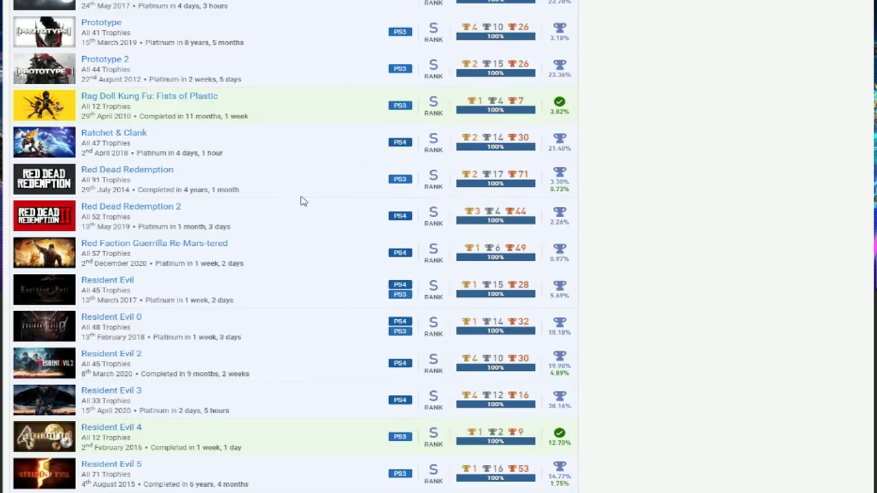
scroll(219, 203, "down", 2)
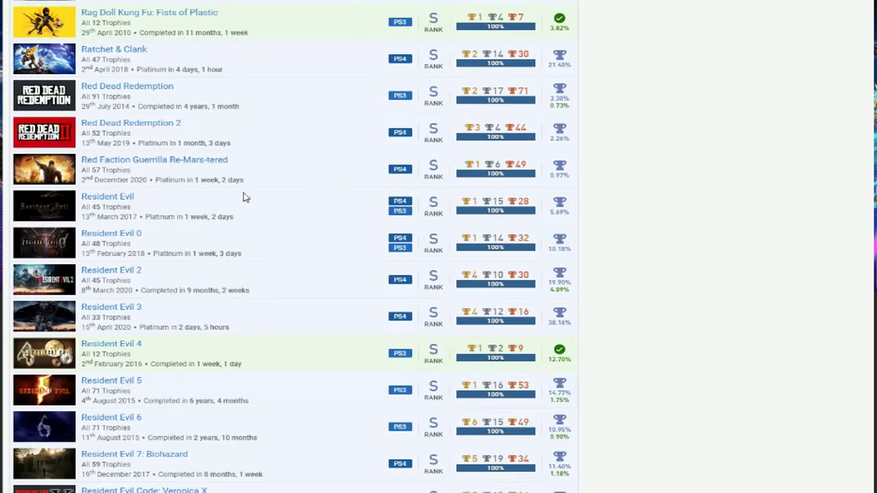
scroll(308, 168, "down", 1)
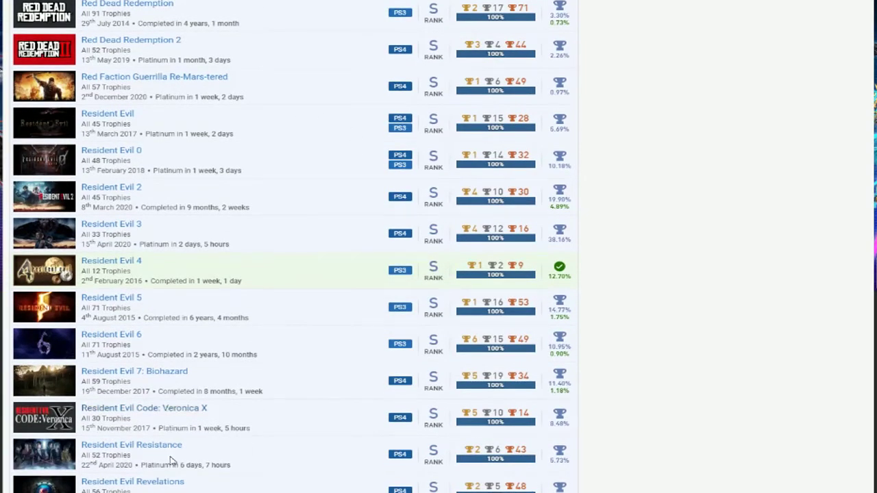
scroll(126, 130, "down", 1)
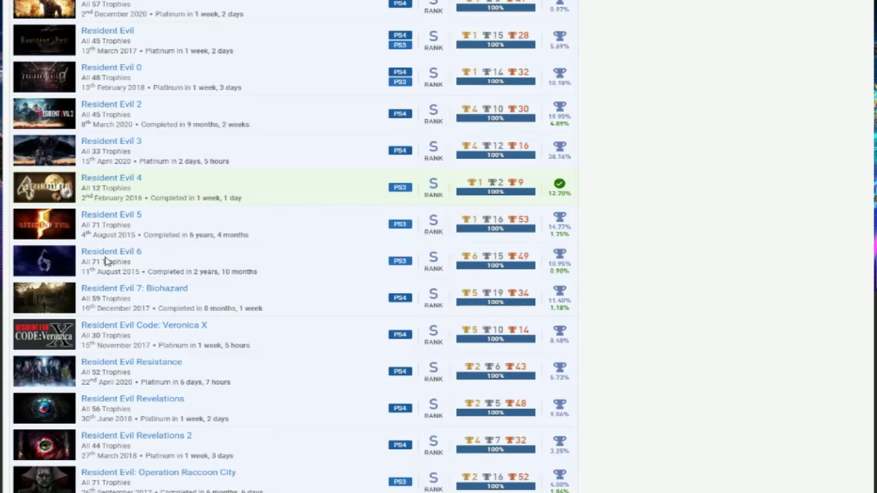
scroll(316, 312, "down", 2)
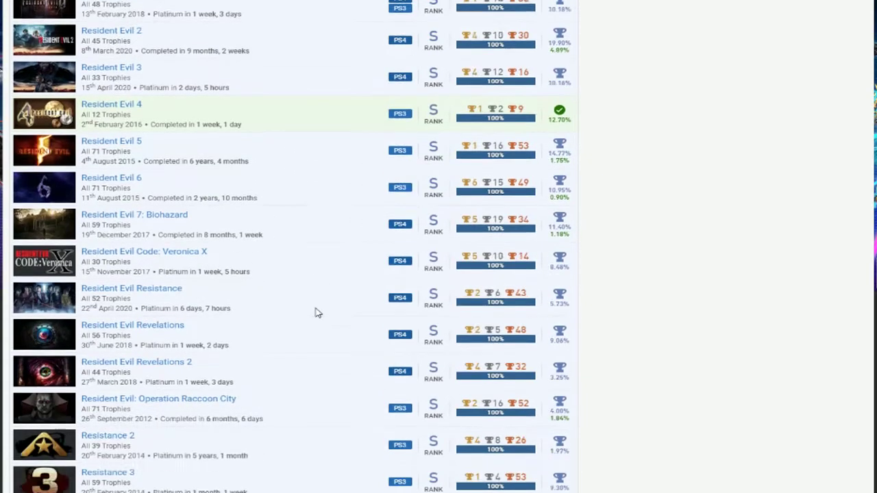
scroll(308, 322, "down", 2)
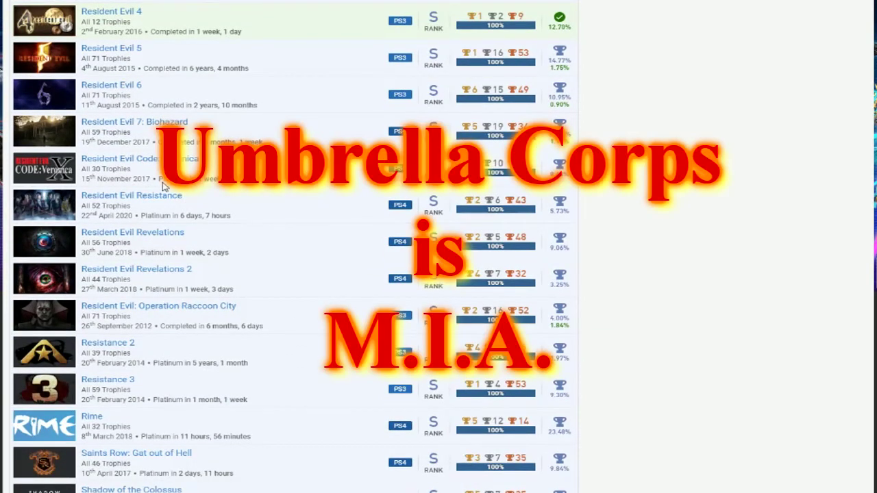
scroll(183, 258, "down", 2)
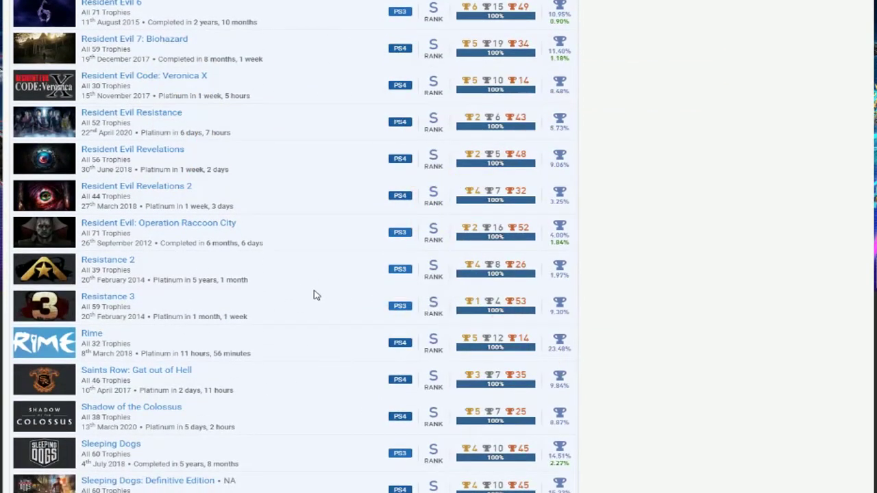
scroll(316, 297, "down", 2)
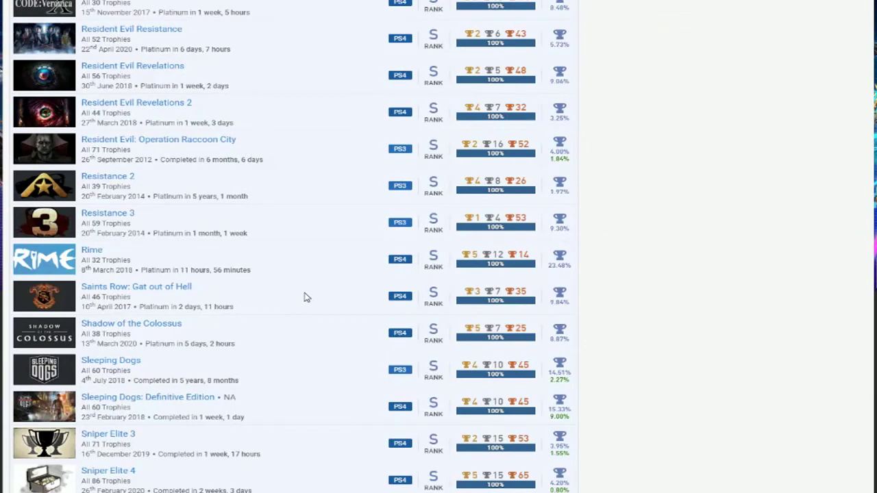
scroll(299, 297, "down", 2)
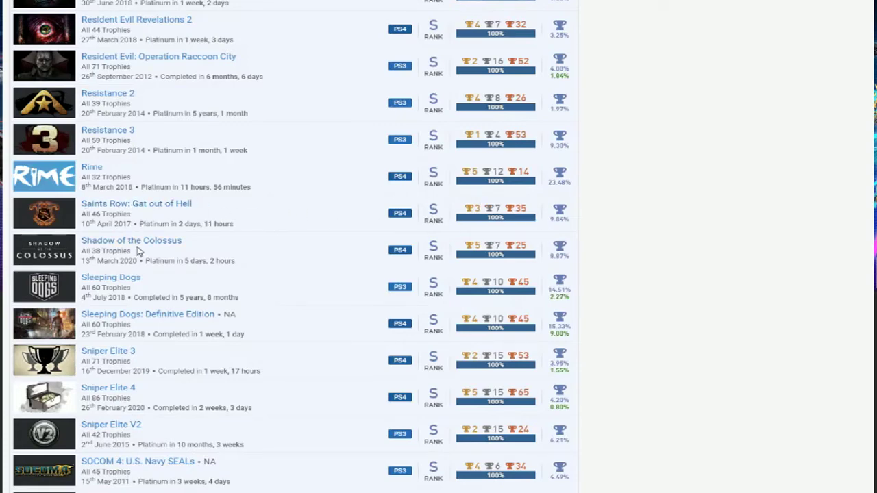
scroll(134, 243, "down", 2)
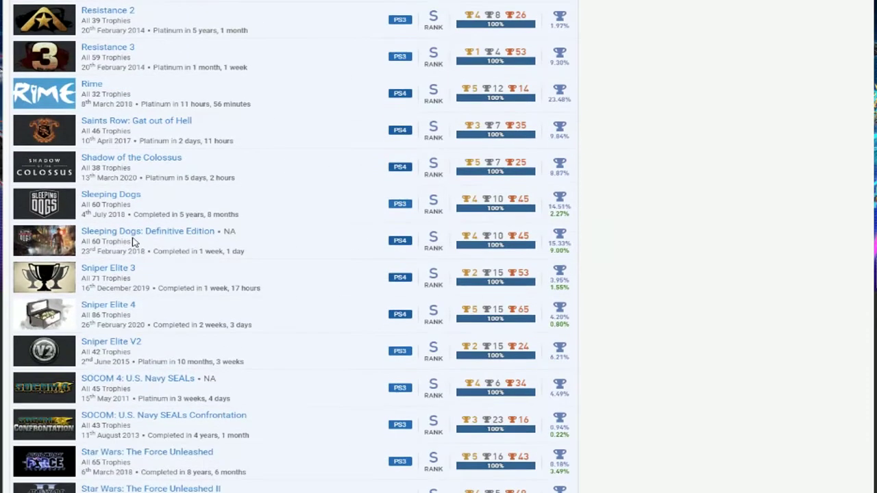
scroll(172, 215, "down", 2)
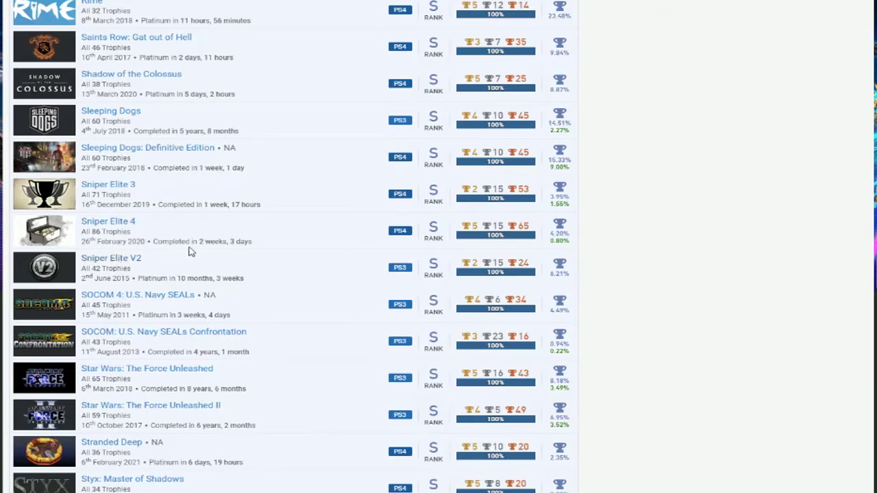
scroll(258, 254, "down", 2)
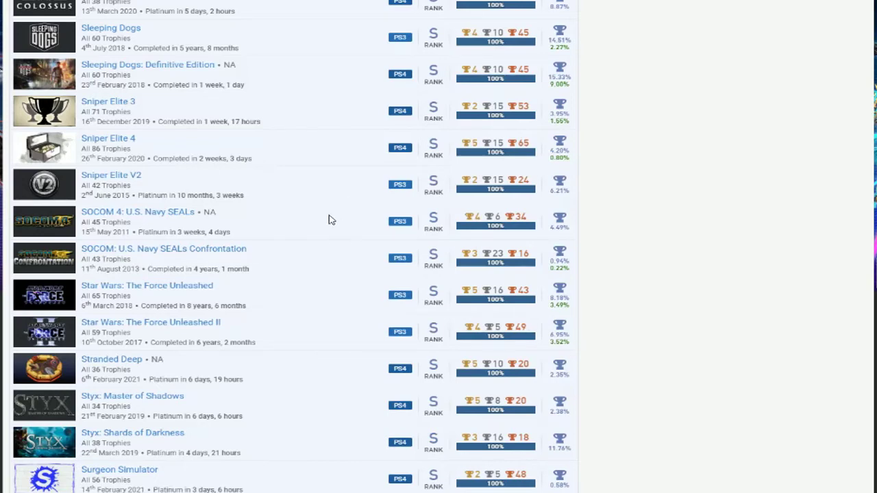
scroll(300, 255, "down", 2)
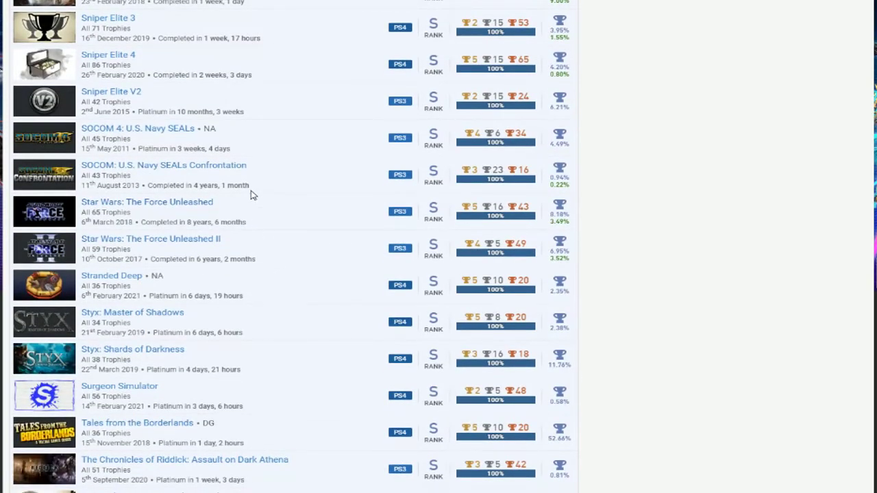
scroll(233, 221, "down", 2)
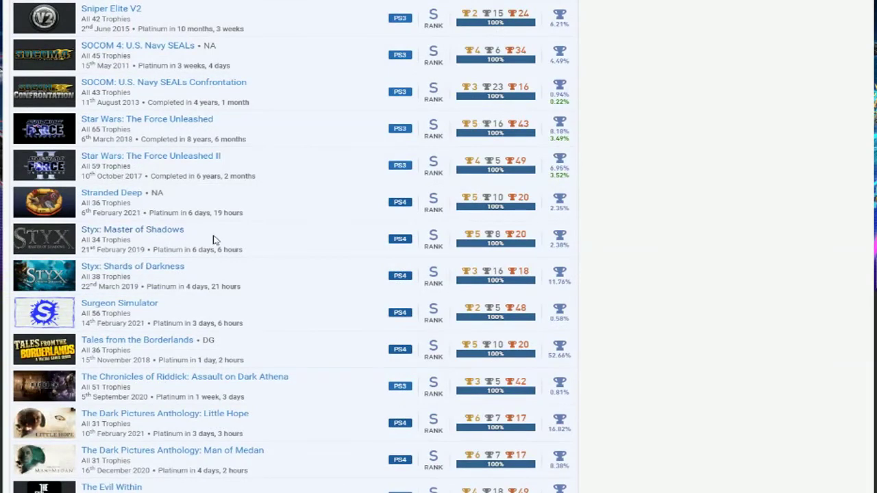
scroll(348, 248, "down", 2)
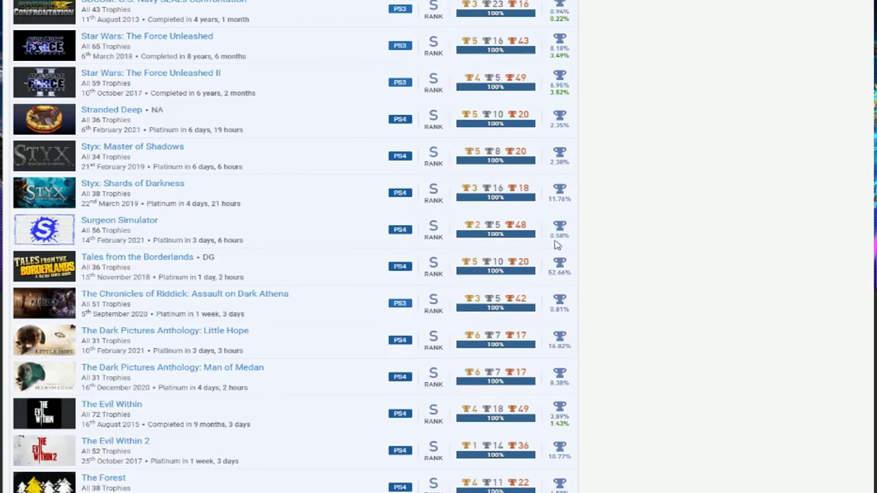
scroll(212, 260, "down", 2)
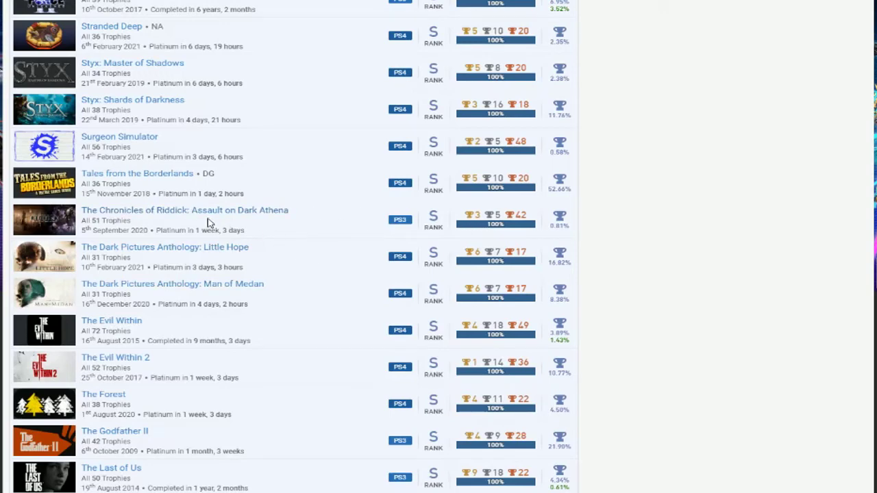
scroll(301, 240, "down", 2)
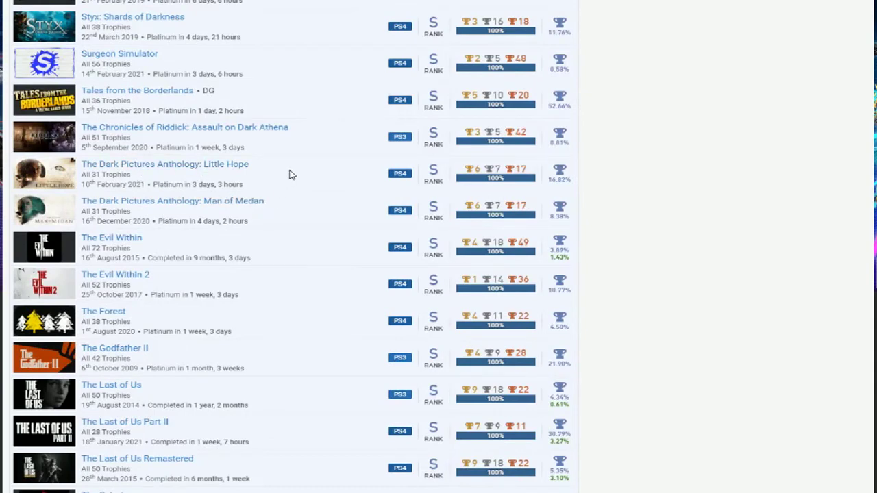
scroll(239, 221, "down", 2)
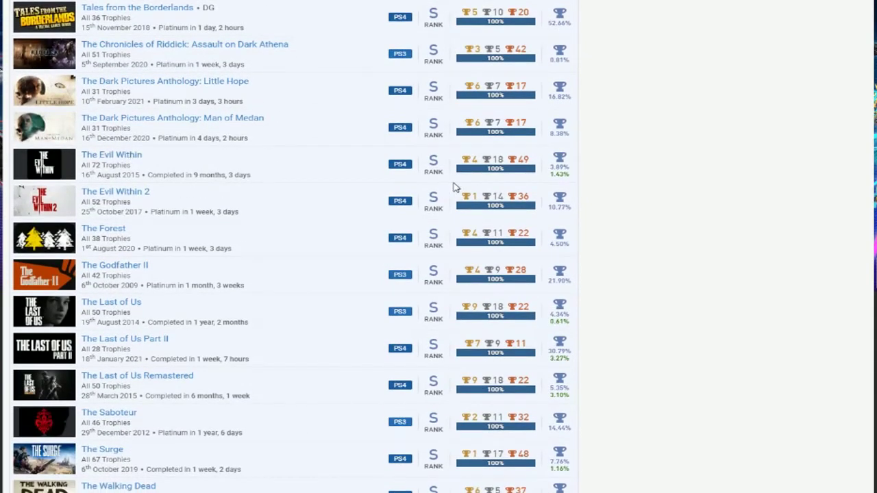
scroll(163, 198, "down", 2)
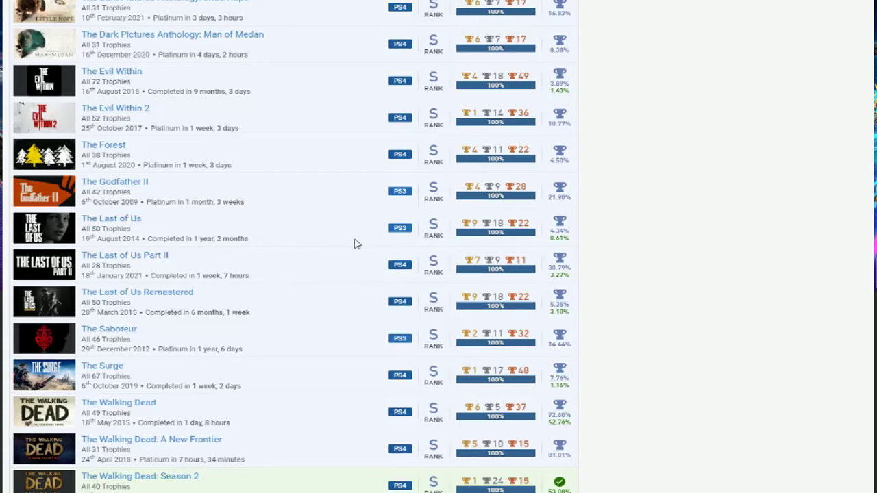
scroll(462, 239, "down", 2)
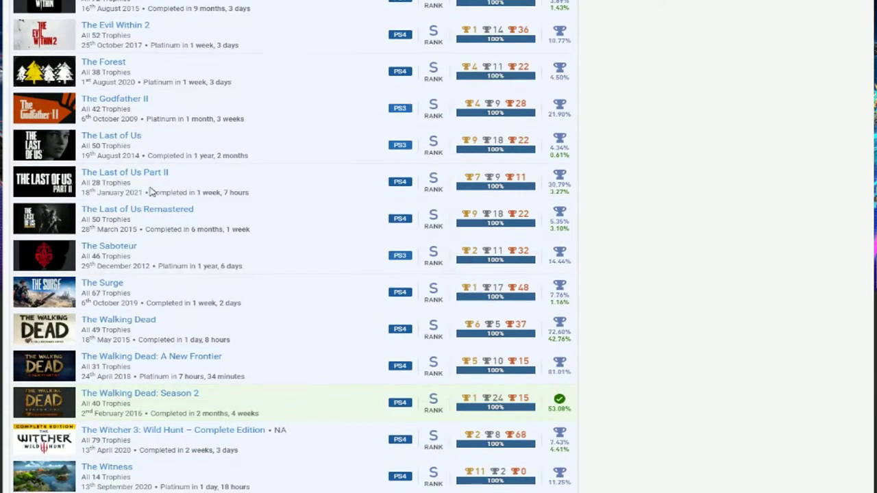
scroll(289, 222, "up", 2)
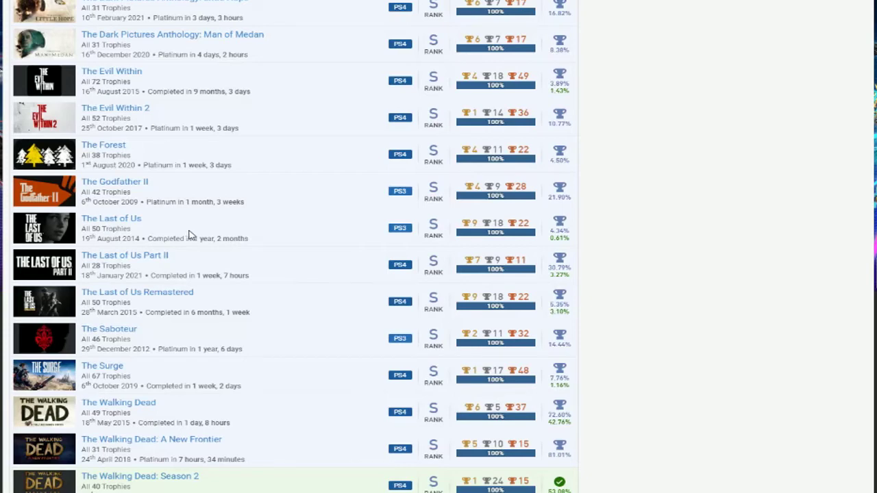
scroll(254, 256, "down", 3)
scroll(256, 256, "down", 1)
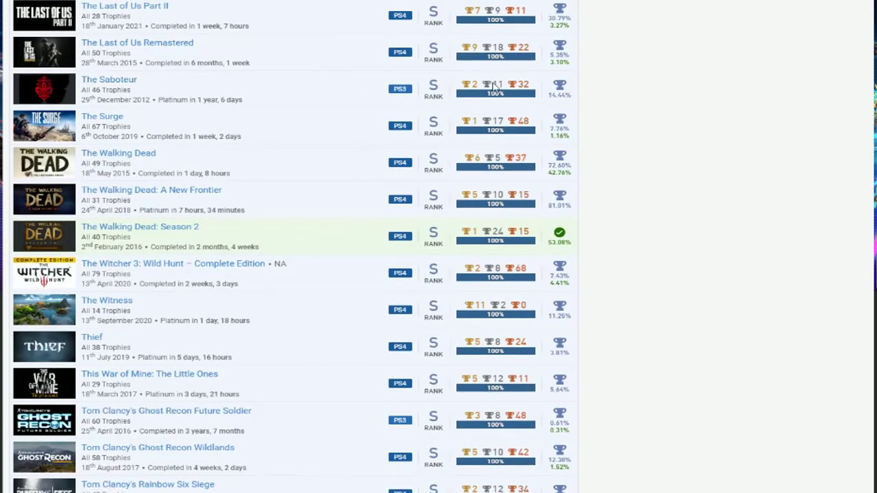
scroll(214, 103, "down", 1)
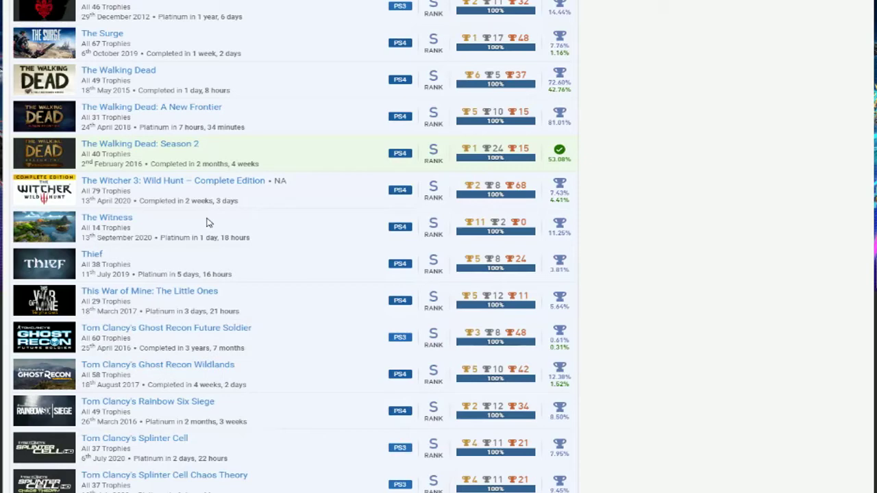
scroll(260, 290, "down", 1)
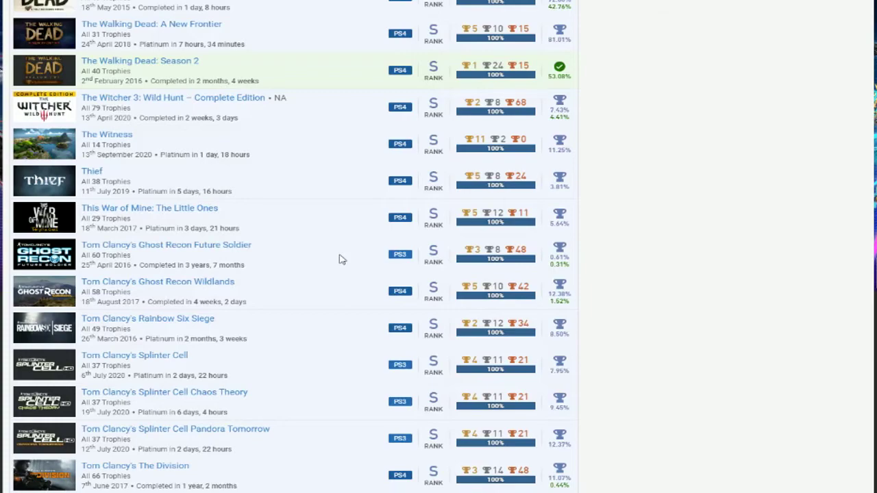
scroll(340, 259, "down", 1)
scroll(340, 259, "down", 2)
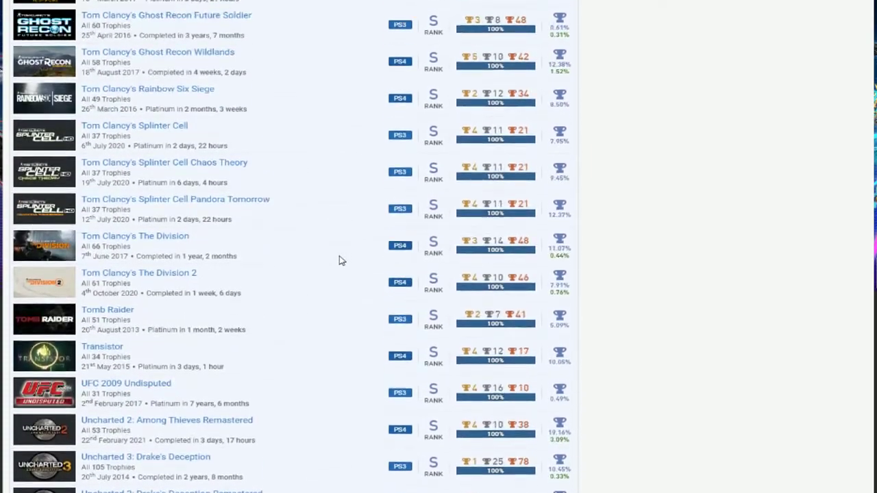
scroll(340, 261, "up", 1)
scroll(337, 264, "up", 1)
scroll(285, 267, "up", 2)
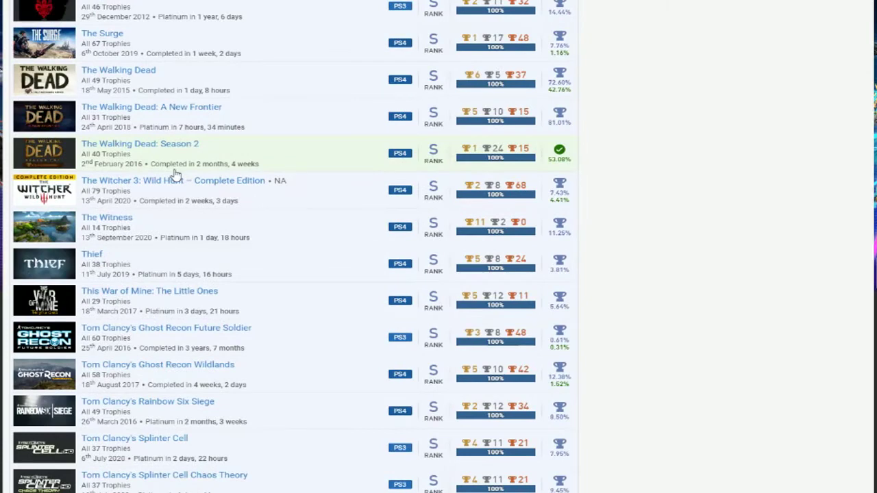
scroll(210, 327, "down", 1)
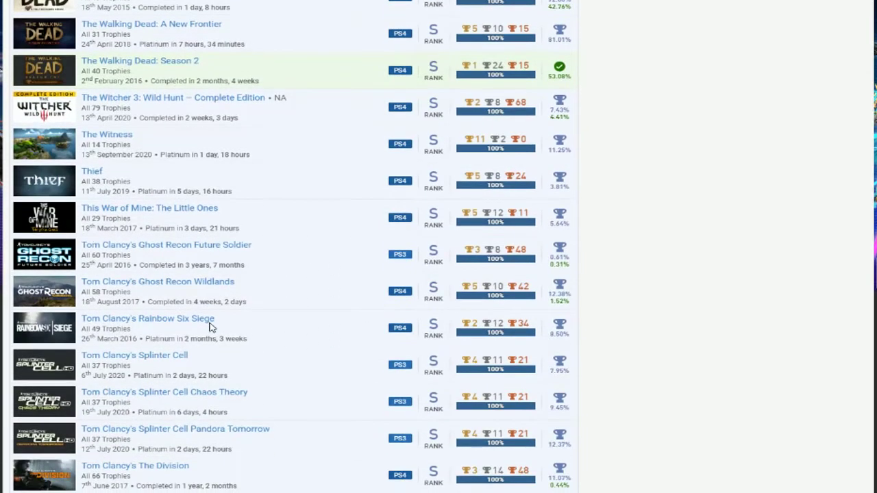
scroll(150, 244, "down", 1)
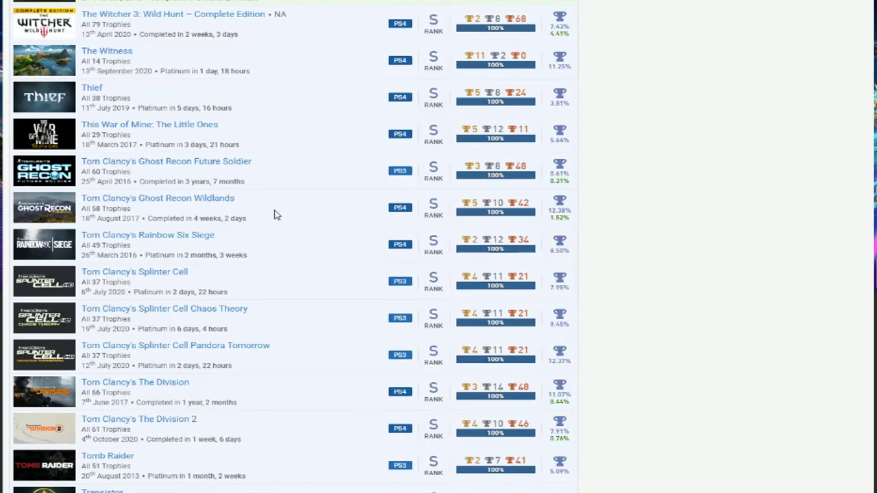
scroll(274, 215, "down", 3)
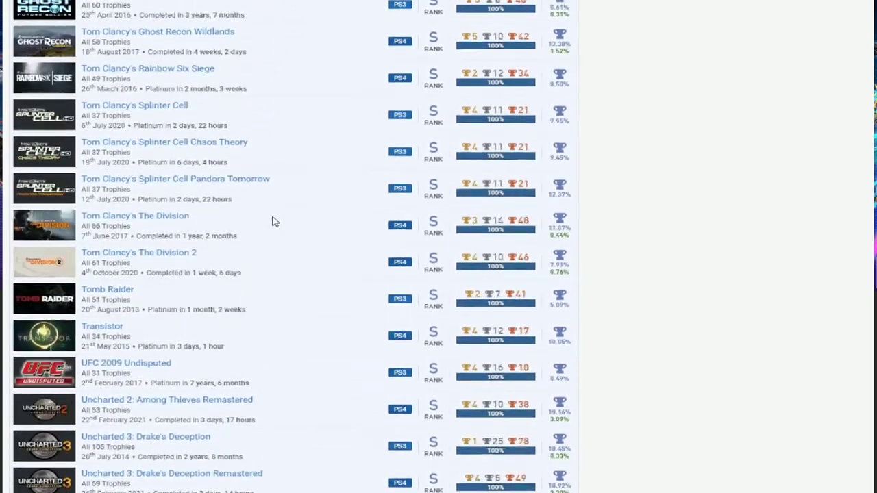
scroll(274, 220, "down", 3)
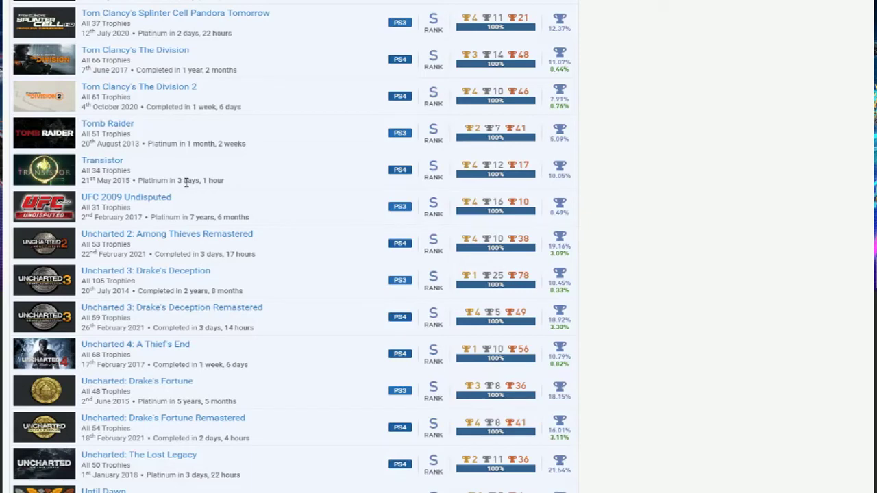
scroll(174, 226, "up", 5)
scroll(137, 237, "down", 5)
scroll(115, 243, "up", 5)
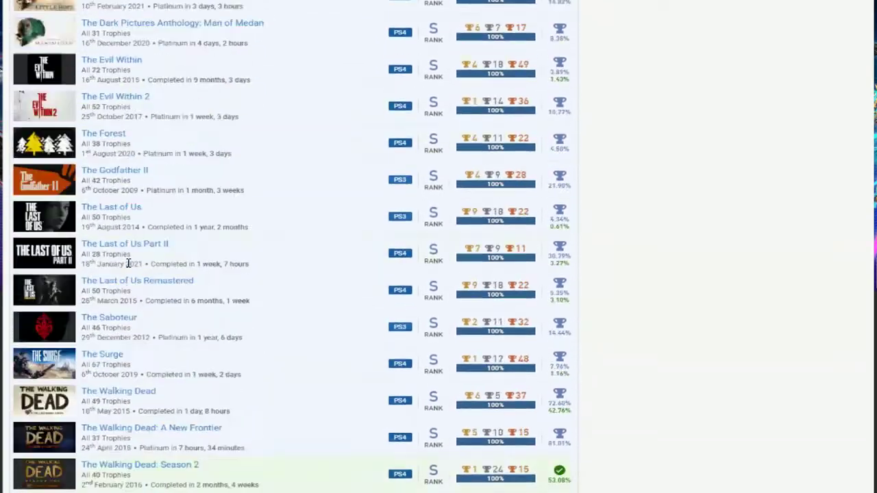
scroll(98, 209, "down", 5)
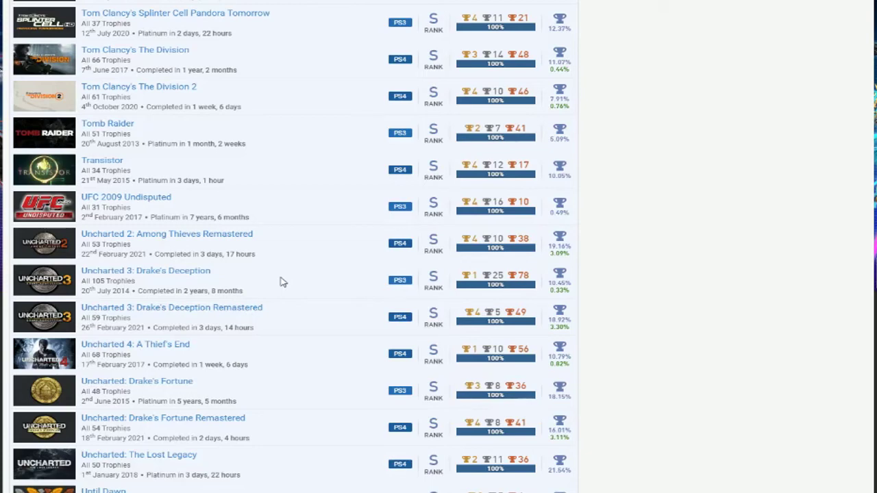
scroll(284, 285, "down", 5)
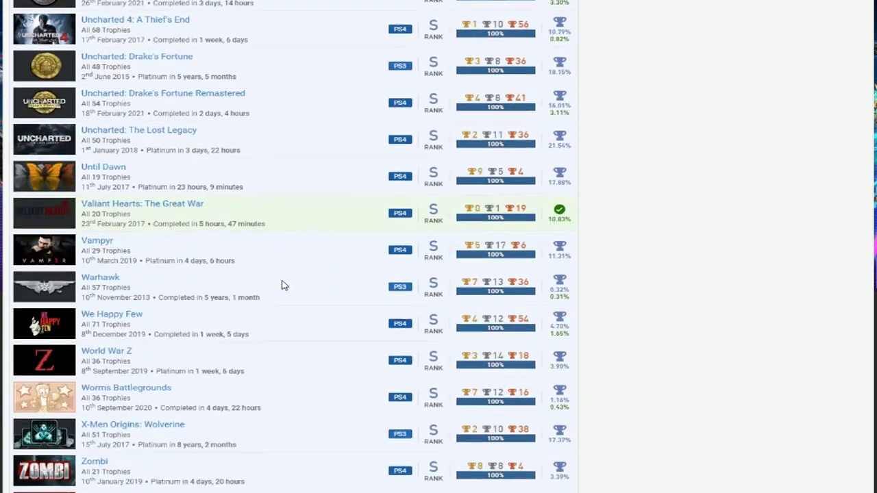
scroll(283, 285, "up", 1)
scroll(270, 314, "up", 1)
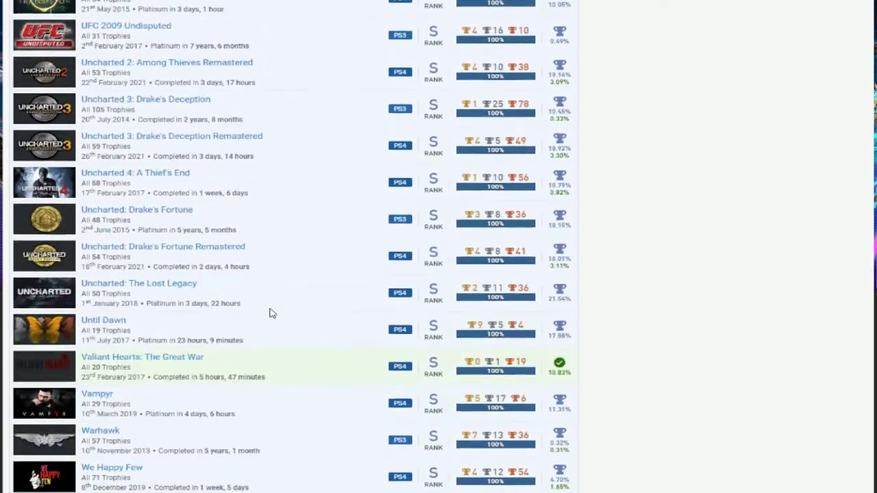
scroll(260, 260, "down", 2)
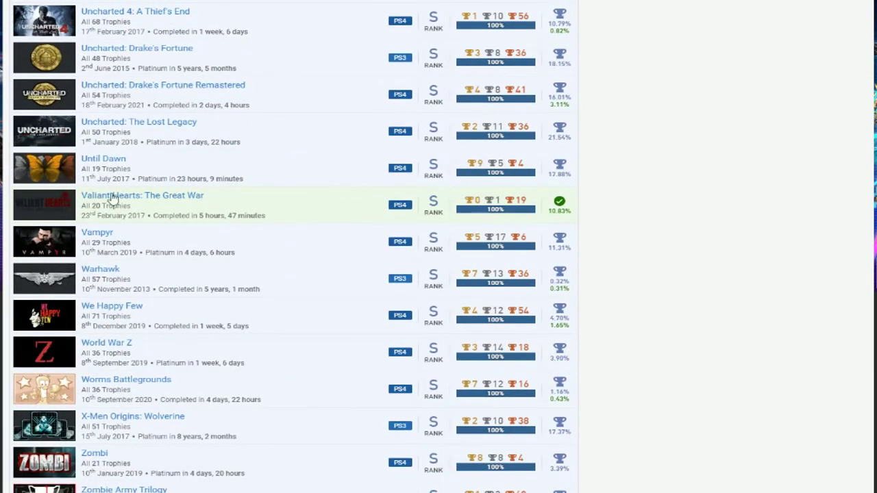
scroll(205, 218, "down", 1)
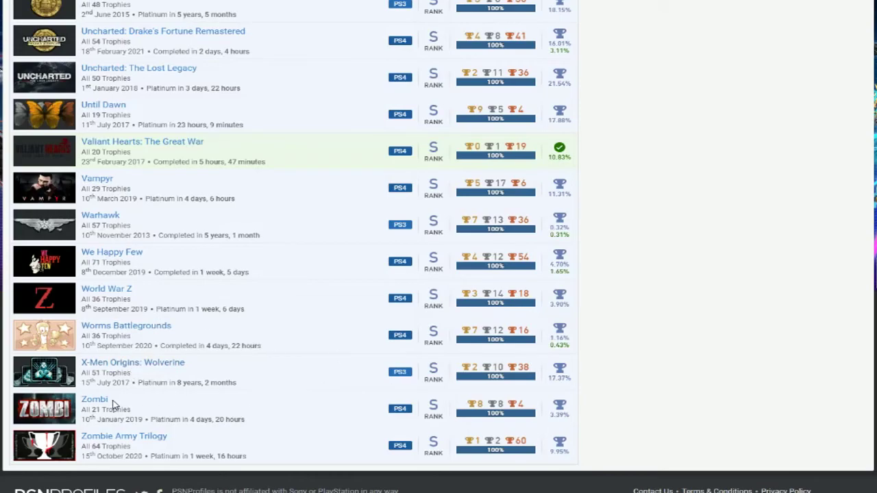
scroll(658, 394, "up", 10)
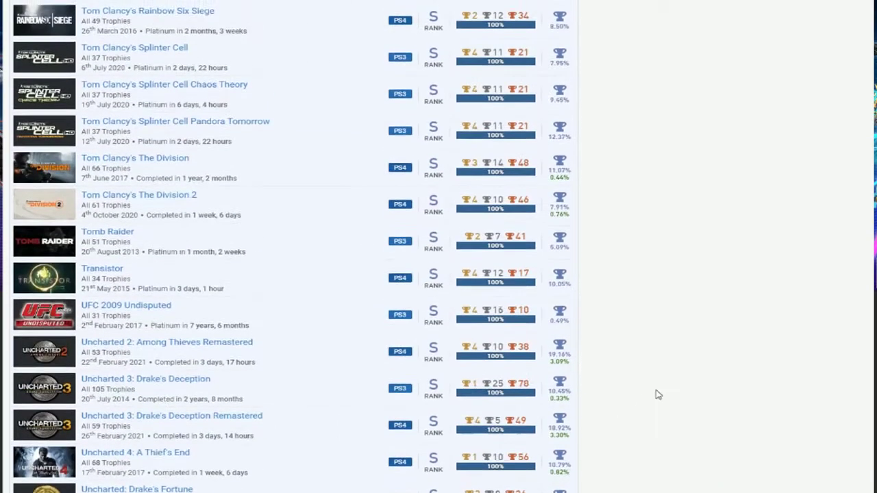
scroll(689, 414, "up", 10)
scroll(689, 415, "up", 10)
scroll(690, 415, "up", 10)
scroll(691, 417, "up", 10)
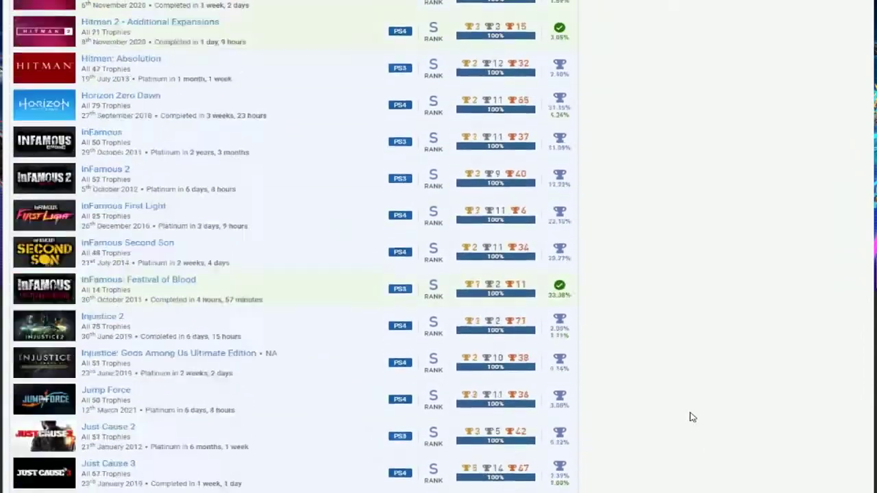
scroll(691, 417, "up", 10)
scroll(691, 416, "up", 10)
scroll(691, 416, "up", 5)
scroll(689, 418, "up", 5)
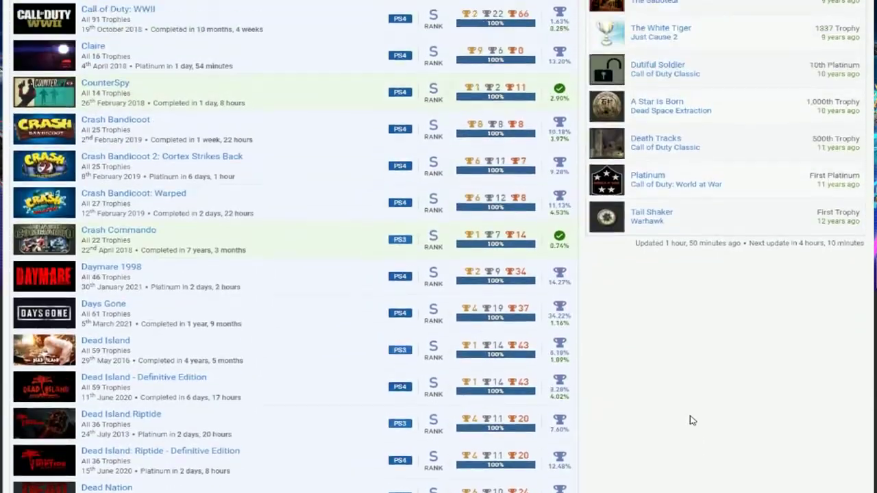
scroll(689, 425, "up", 3)
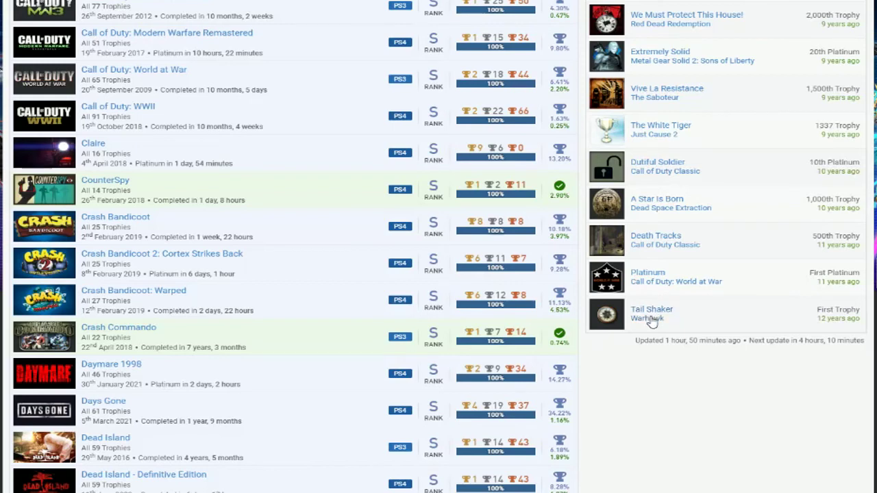
scroll(689, 352, "up", 1)
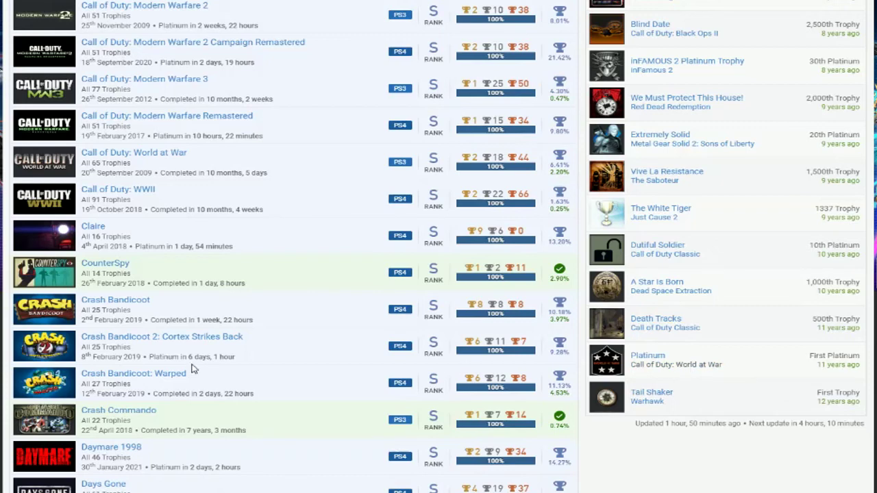
scroll(199, 346, "up", 2)
scroll(233, 360, "up", 2)
scroll(247, 343, "up", 5)
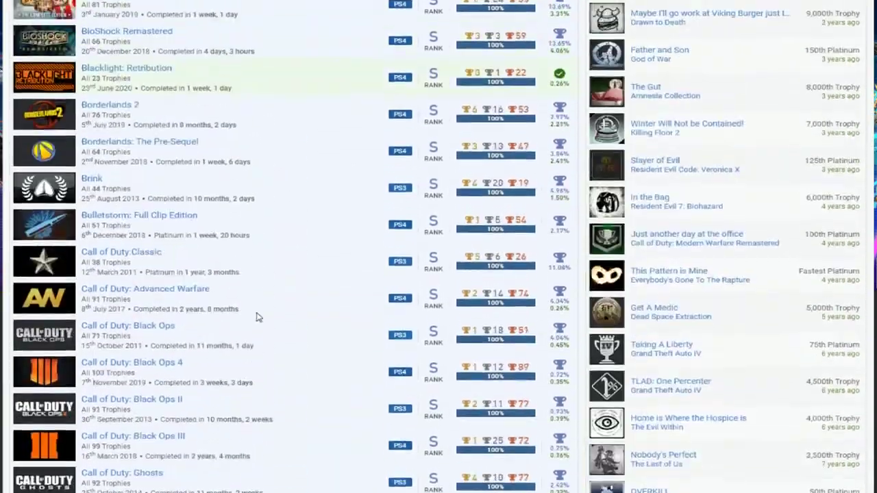
scroll(256, 317, "up", 2)
scroll(259, 336, "down", 6)
scroll(262, 358, "down", 1)
scroll(274, 370, "up", 6)
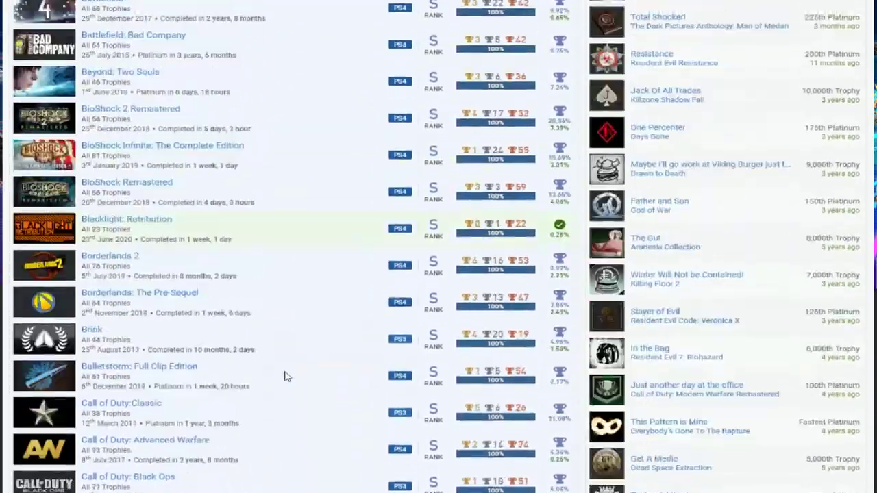
scroll(294, 390, "down", 8)
scroll(288, 411, "down", 4)
scroll(280, 342, "up", 4)
scroll(274, 260, "up", 2)
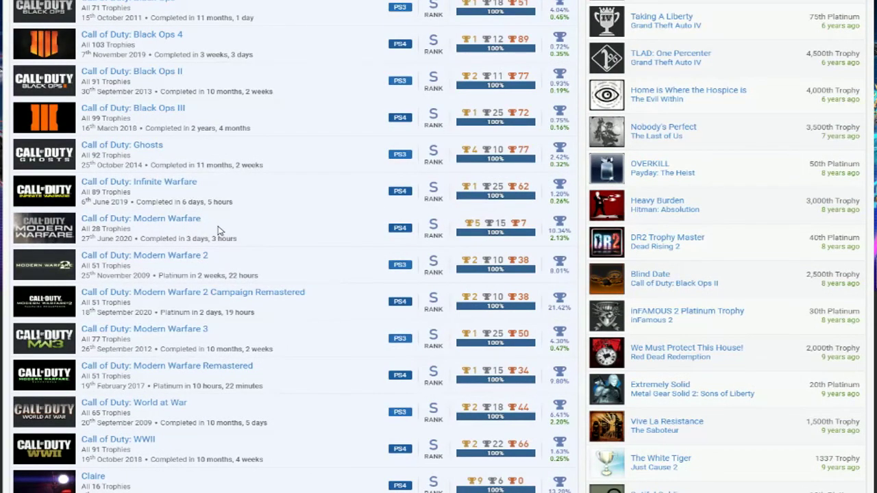
scroll(229, 270, "down", 2)
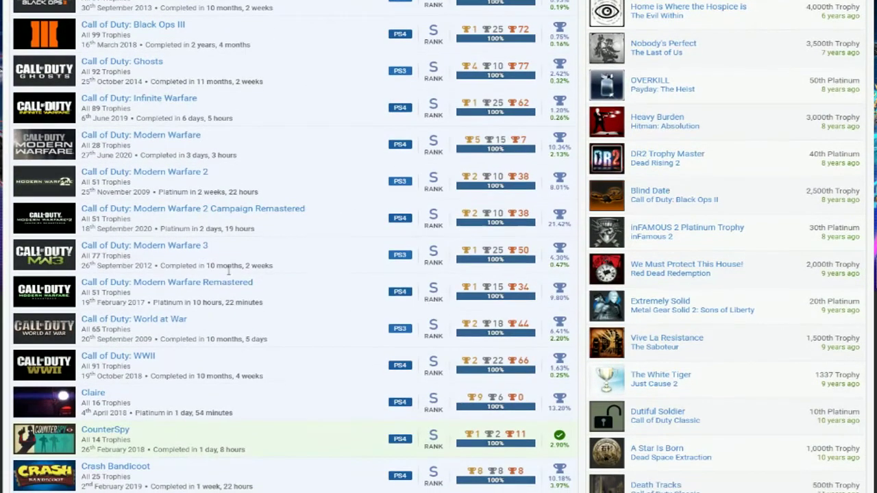
scroll(285, 411, "up", 3)
scroll(239, 209, "up", 2)
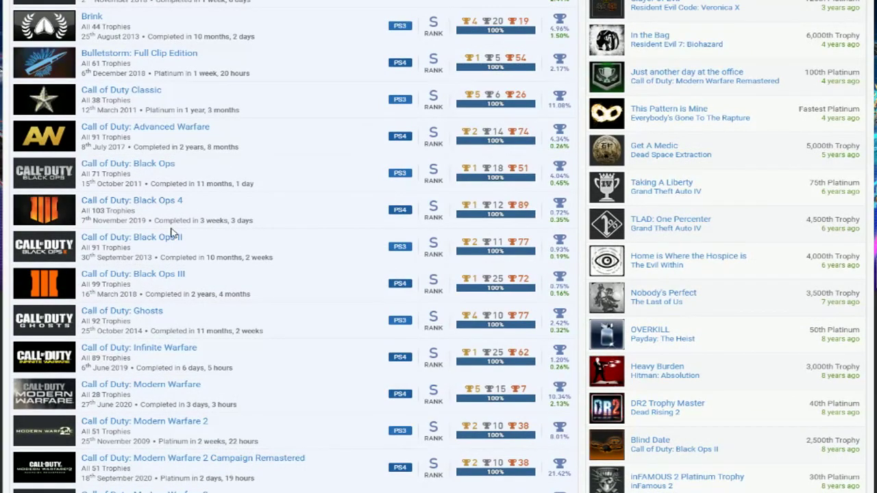
scroll(373, 243, "down", 5)
scroll(493, 309, "down", 4)
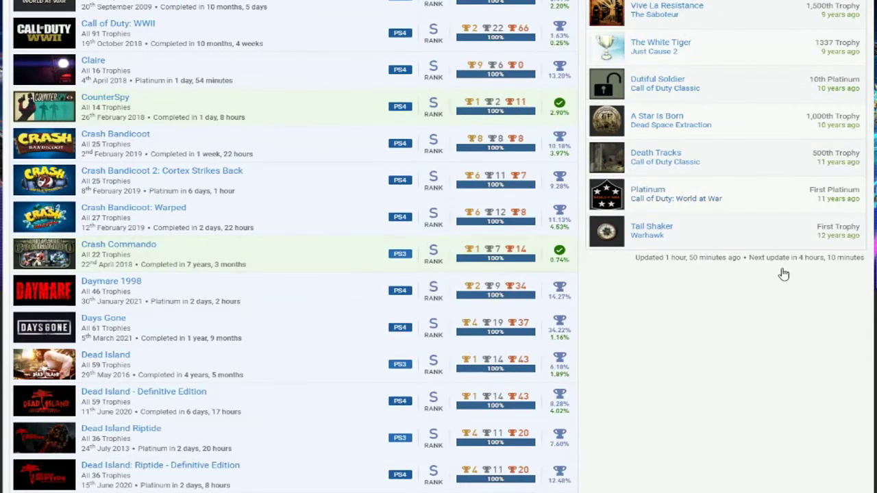
scroll(781, 274, "up", 1)
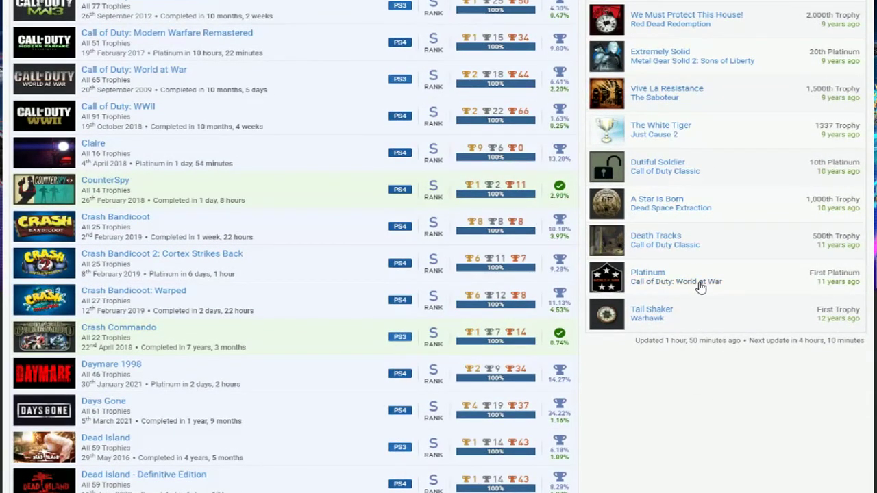
scroll(740, 346, "up", 1)
scroll(753, 411, "up", 2)
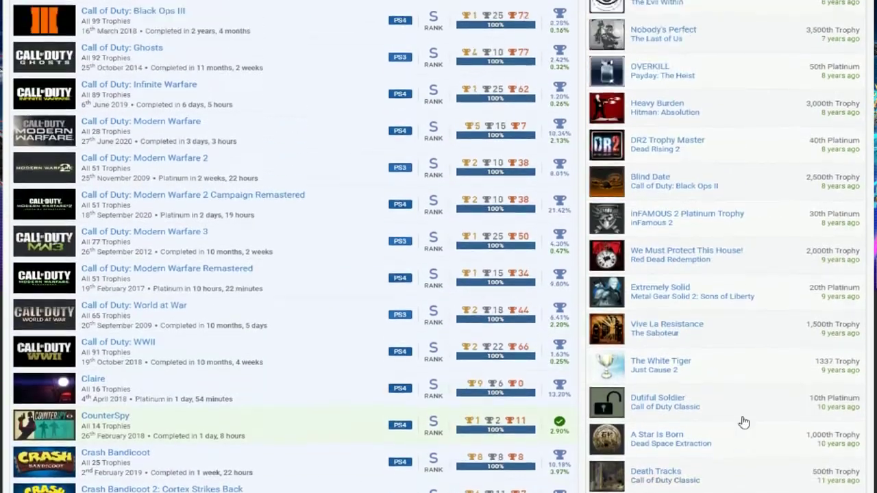
scroll(698, 381, "up", 2)
scroll(697, 388, "up", 2)
scroll(692, 383, "up", 2)
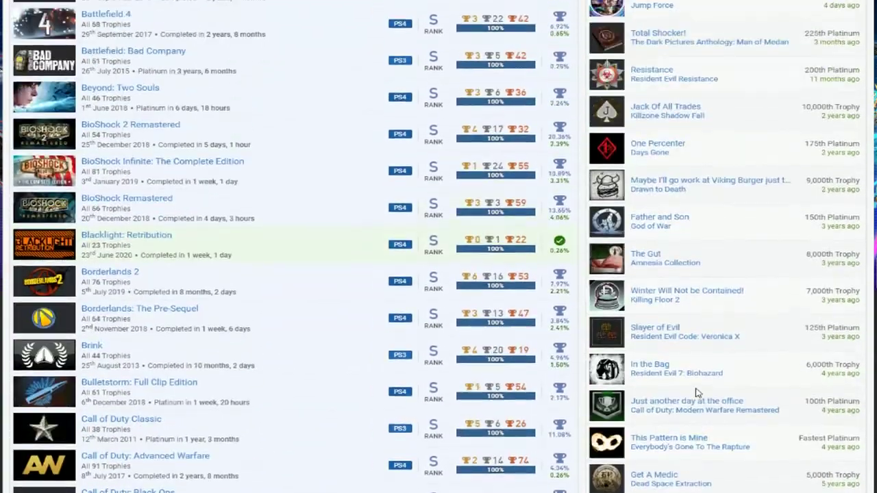
scroll(682, 366, "up", 2)
scroll(682, 360, "up", 1)
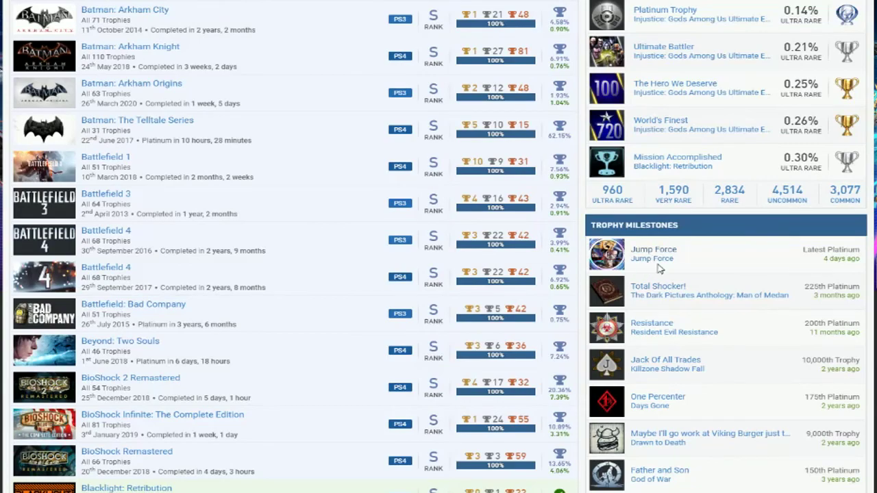
scroll(711, 391, "up", 3)
scroll(711, 387, "up", 4)
scroll(710, 397, "up", 1)
scroll(713, 401, "up", 1)
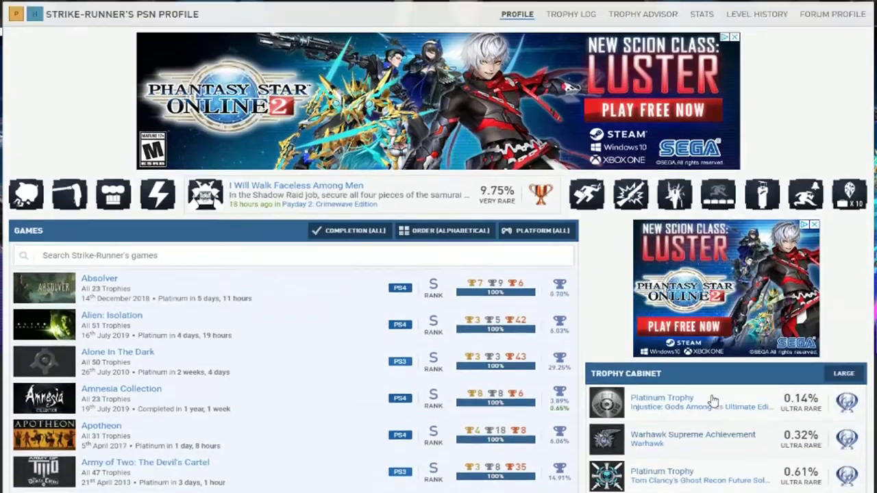
scroll(712, 401, "up", 3)
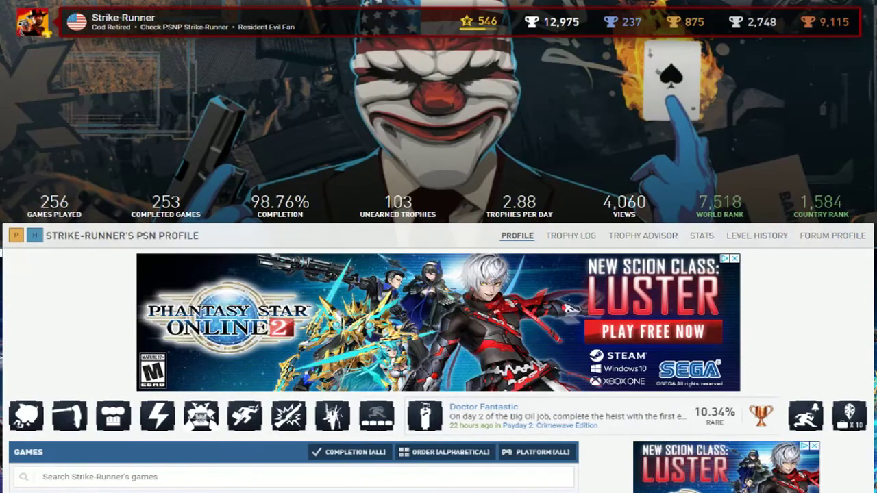
scroll(257, 166, "down", 2)
scroll(382, 186, "down", 1)
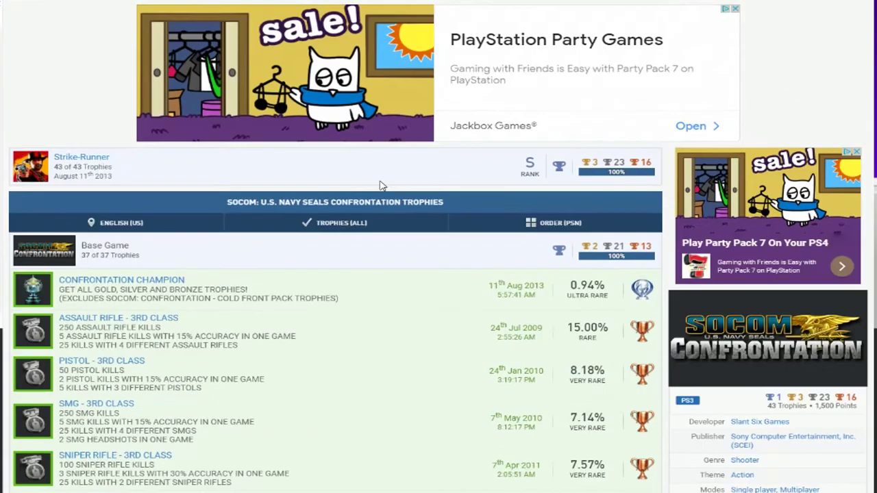
scroll(382, 185, "down", 2)
scroll(382, 186, "down", 3)
scroll(382, 186, "up", 4)
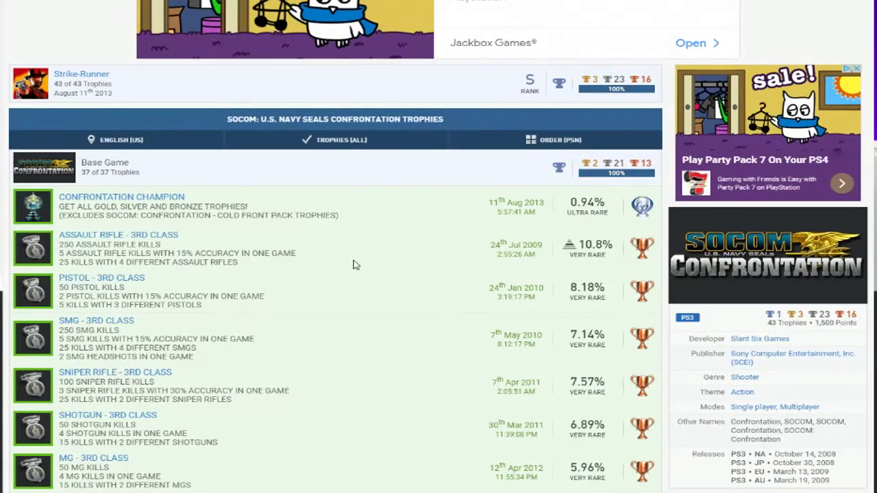
scroll(404, 274, "down", 6)
scroll(445, 281, "down", 4)
scroll(490, 288, "down", 5)
scroll(490, 287, "up", 1)
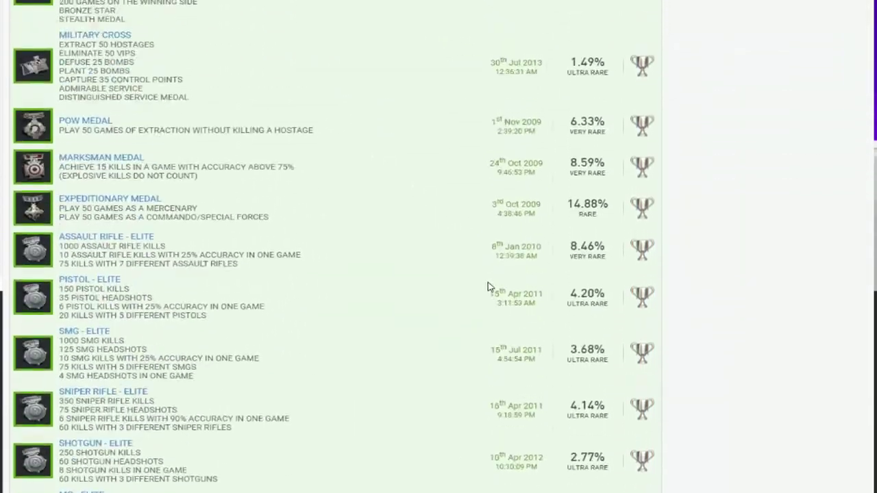
scroll(466, 253, "up", 2)
scroll(466, 253, "down", 4)
scroll(458, 256, "down", 4)
scroll(458, 256, "down", 3)
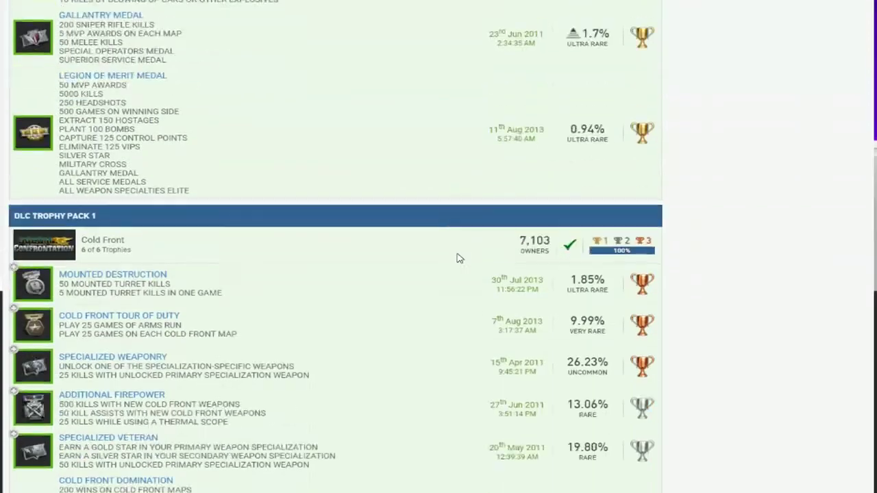
scroll(458, 256, "down", 1)
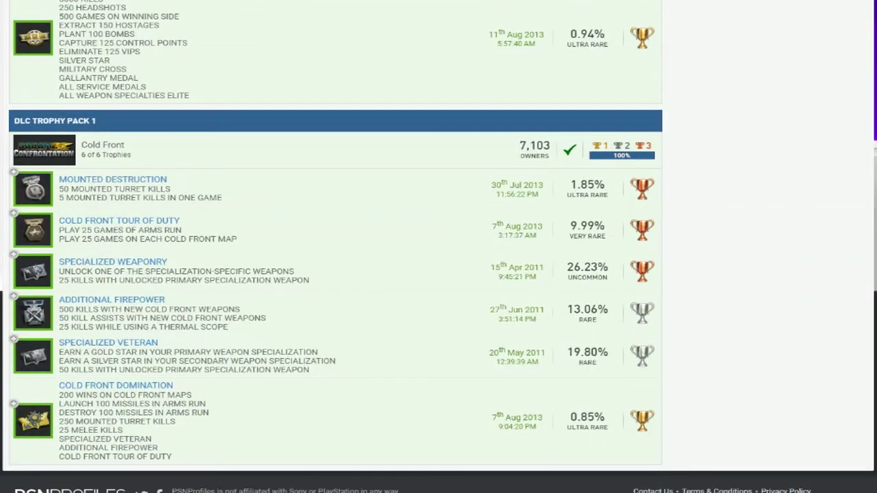
scroll(358, 354, "up", 5)
scroll(405, 348, "up", 4)
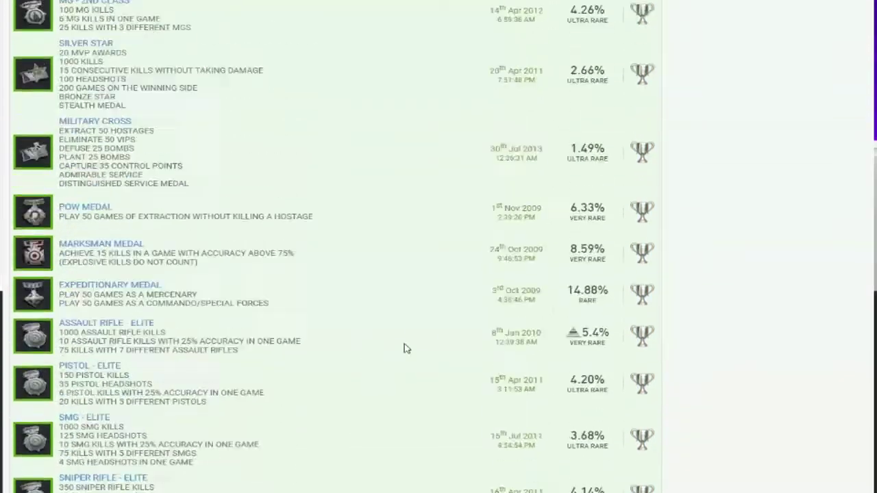
scroll(405, 349, "up", 5)
scroll(405, 350, "down", 5)
scroll(489, 388, "down", 3)
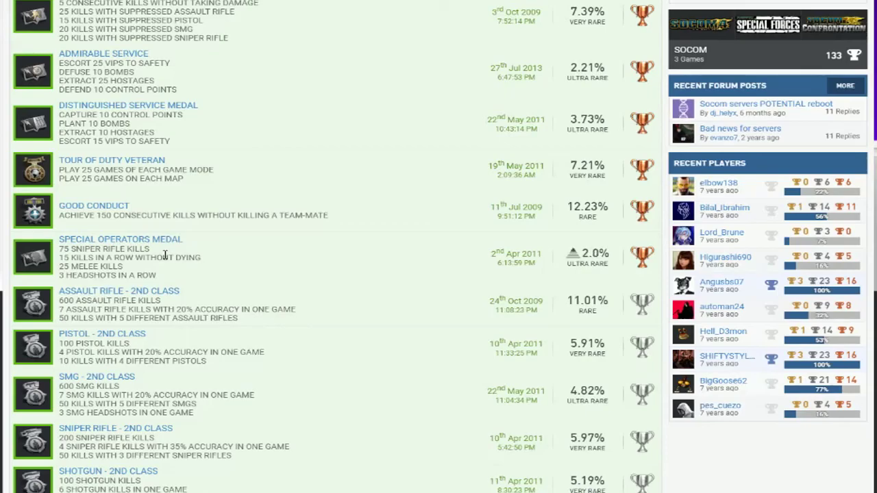
scroll(169, 244, "up", 5)
scroll(256, 224, "up", 10)
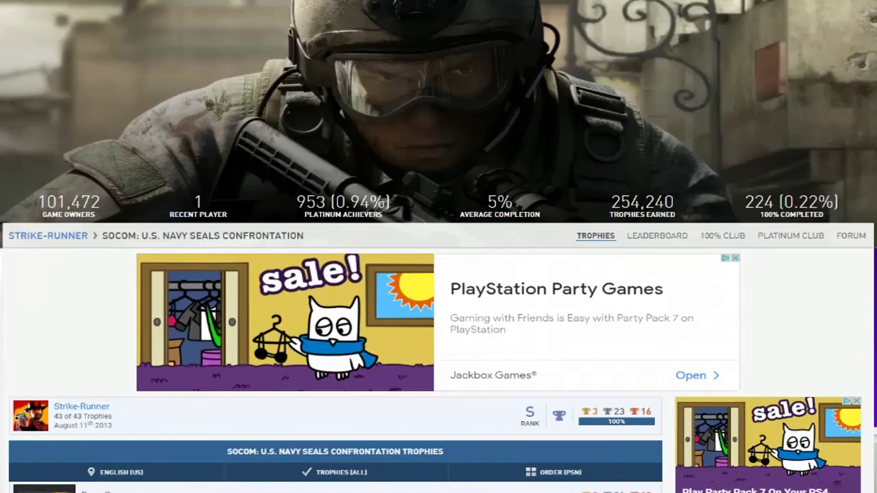